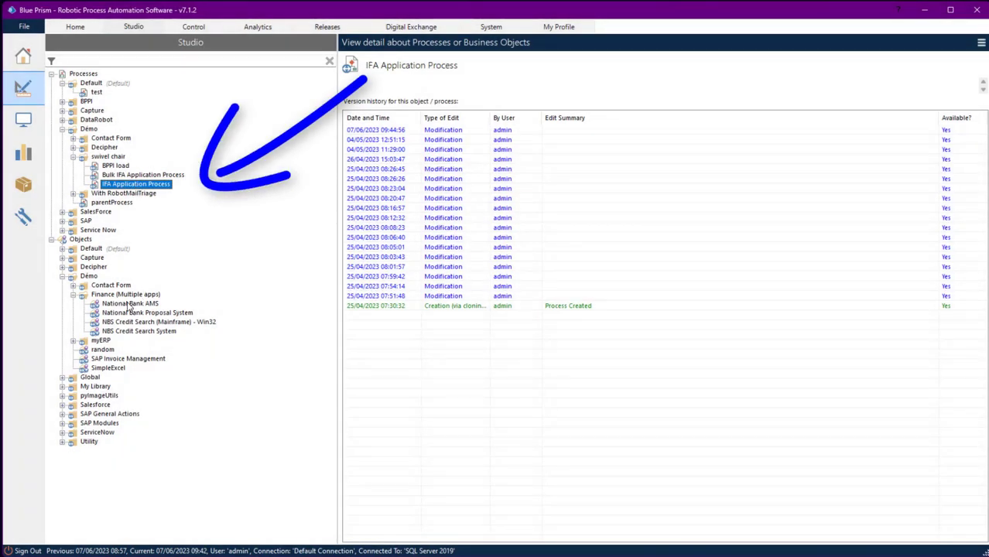
Step: Review the version histories of the four business objects in the Démo group's Finance (Multiple apps) folder
left_click(124, 294)
left_click(127, 304)
left_click(133, 313)
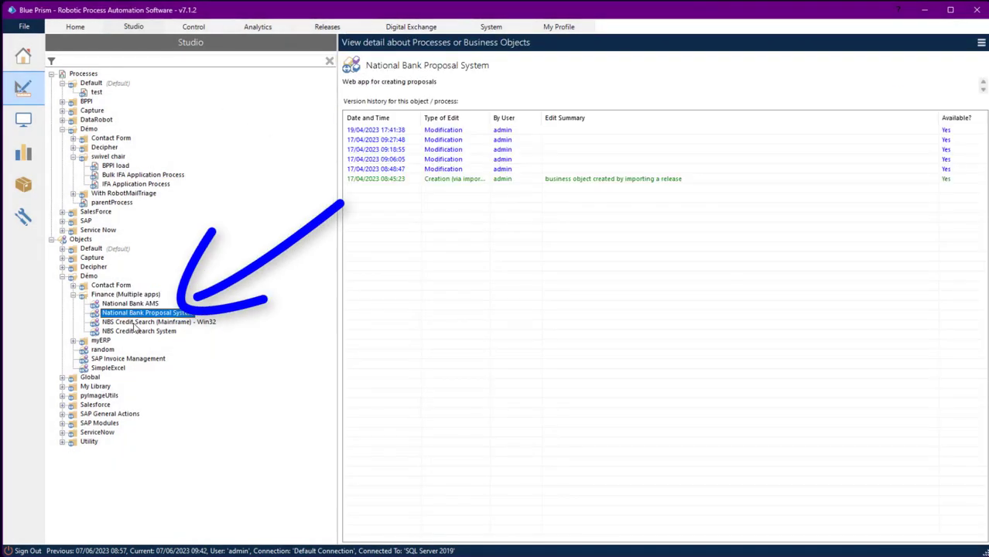
left_click(137, 323)
left_click(140, 332)
Step: Open the IFA Application Process for editing, view its Open Apps page, and return to the Main Page
left_click(130, 185)
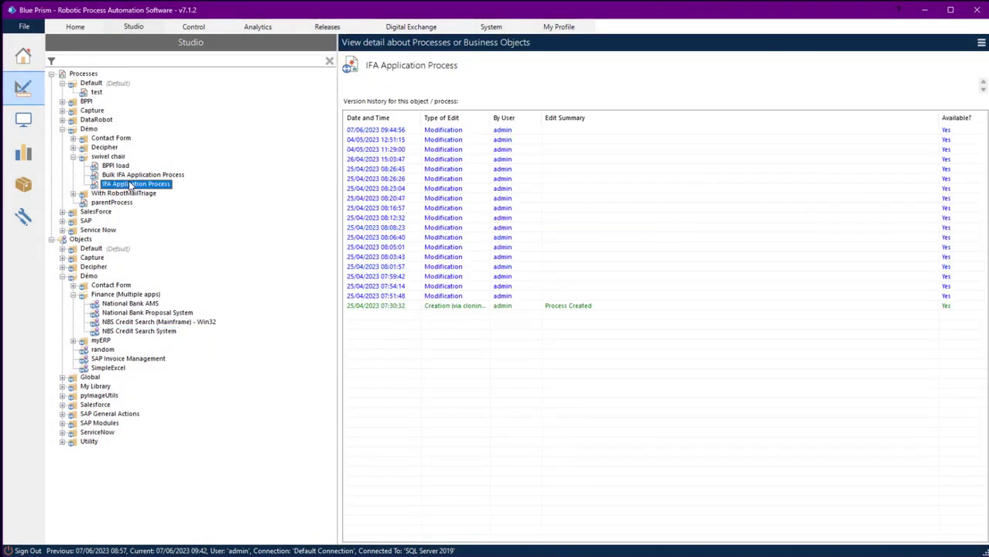
double_click(130, 185)
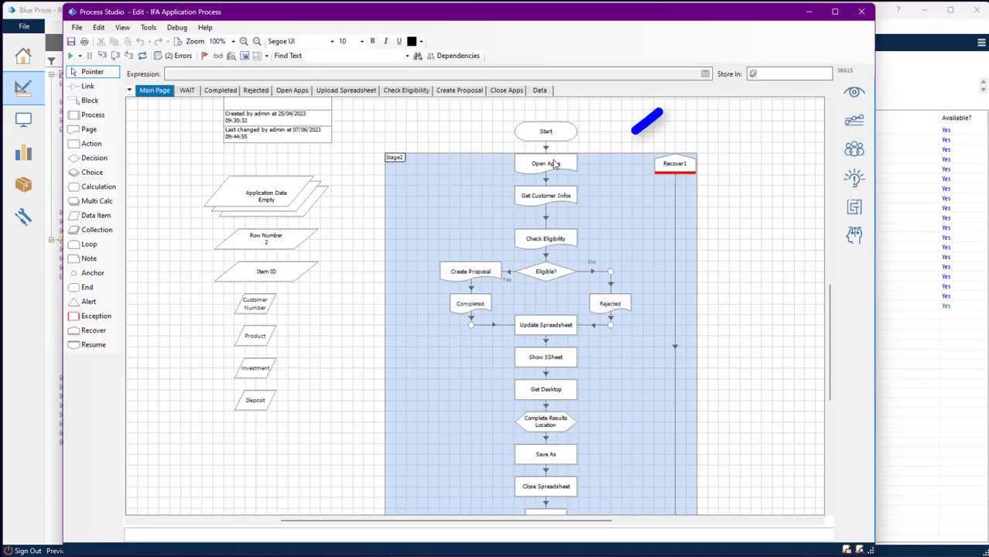
right_click(554, 166)
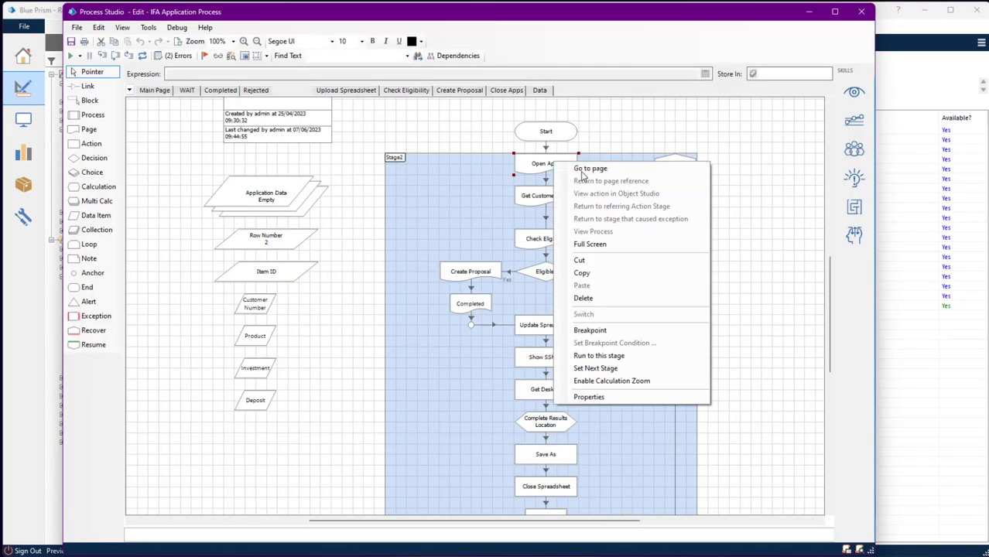
left_click(582, 172)
left_click(166, 91)
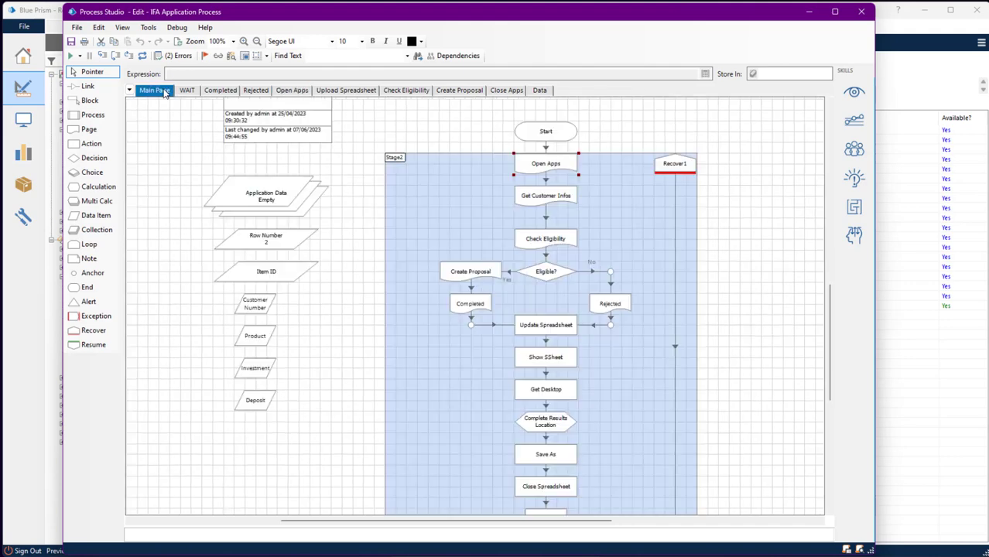
Step: Go to the process's Create Proposal page and view the Propose ISA action in Object Studio
right_click(467, 270)
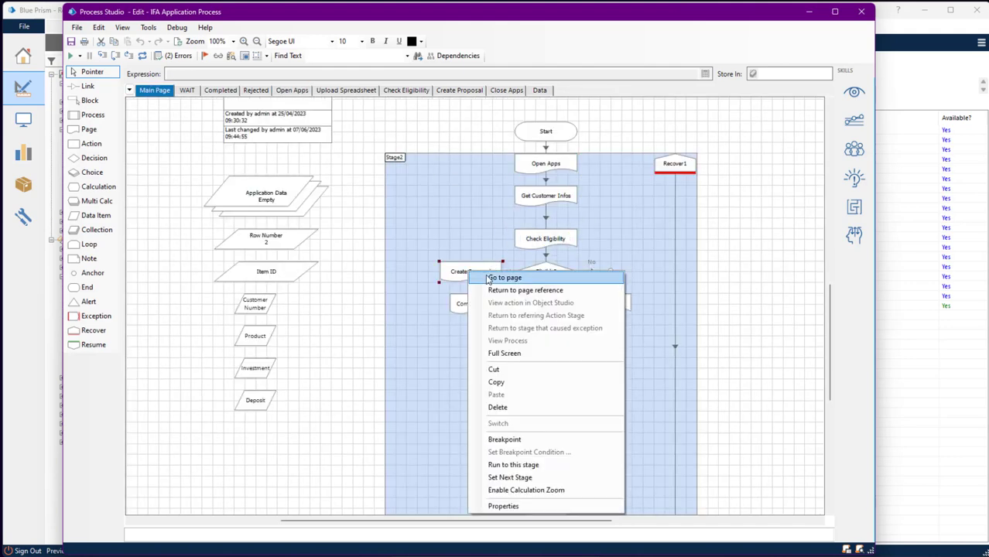
left_click(500, 278)
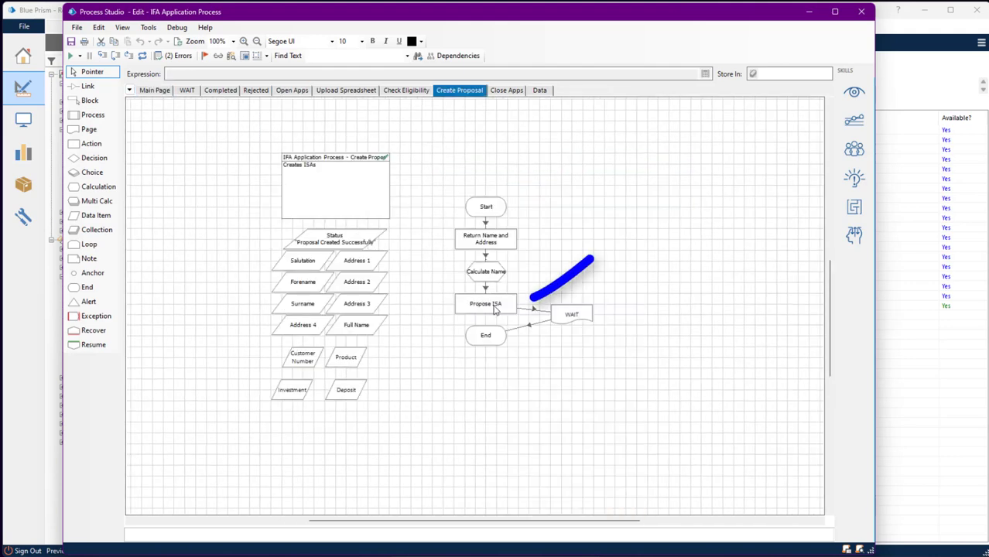
right_click(487, 304)
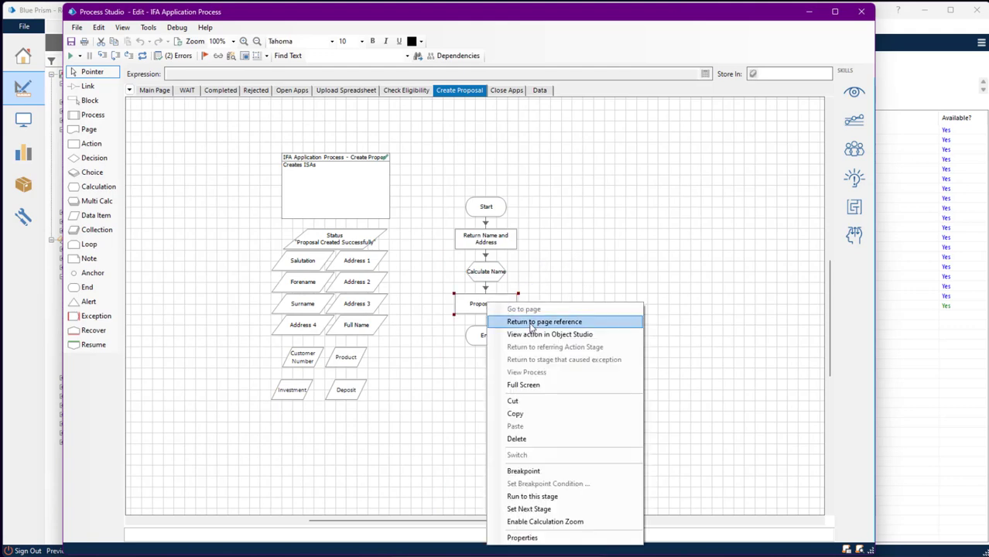
left_click(533, 334)
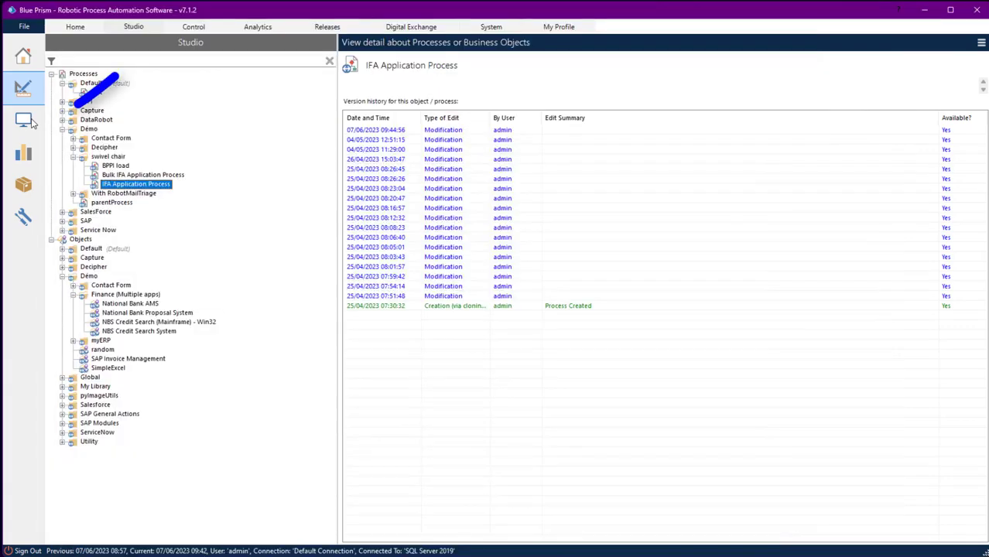
Step: Open the log of the IFA Application Process session started 07/06/2023 08:30:27 in Control and review its stages from the beginning
left_click(33, 122)
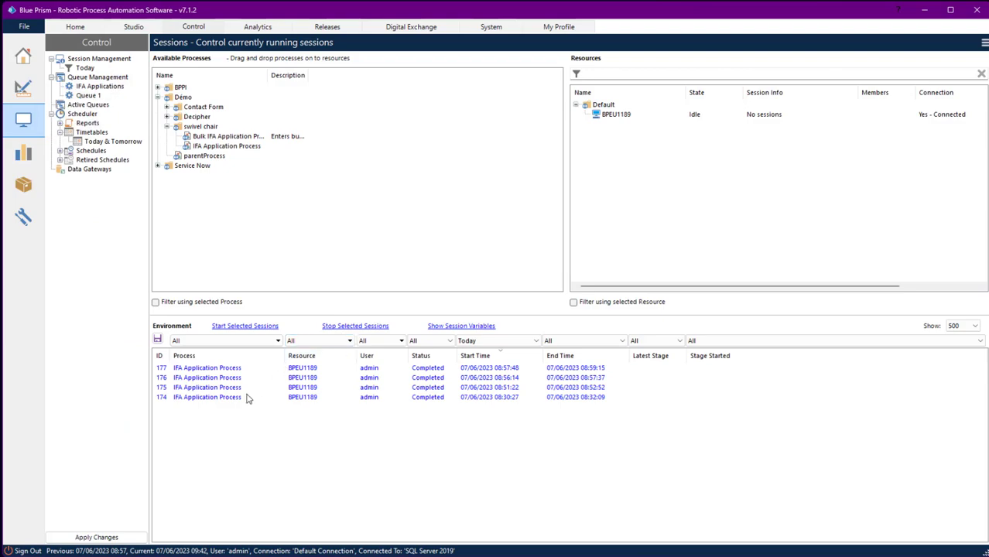
double_click(243, 398)
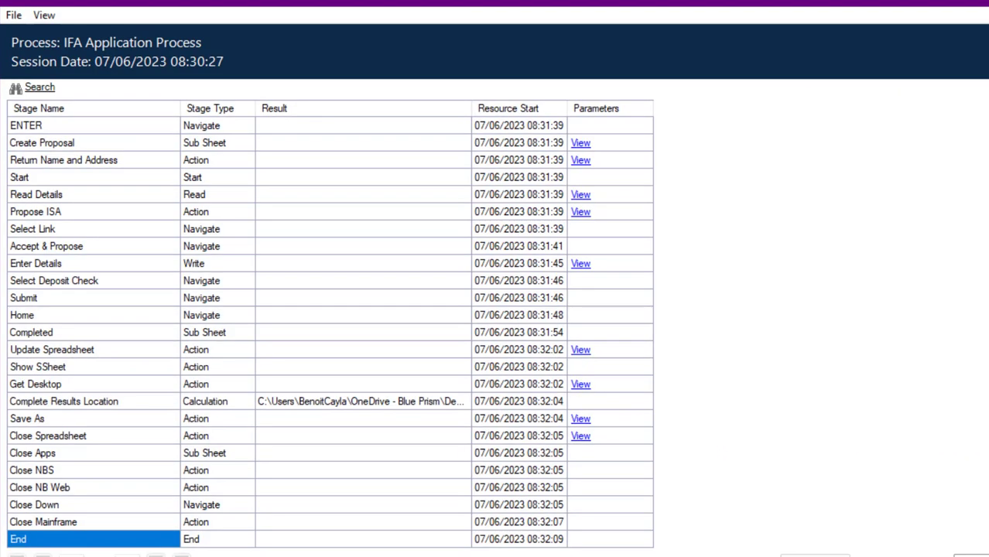
scroll(309, 333, "up", 1)
scroll(802, 248, "up", 8)
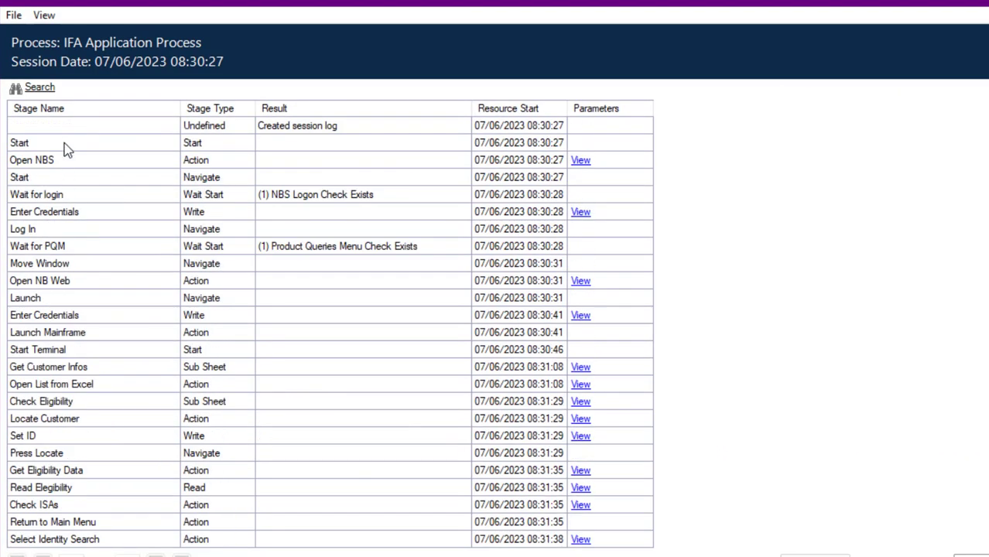
left_click(54, 167)
left_click(52, 181)
left_click(50, 198)
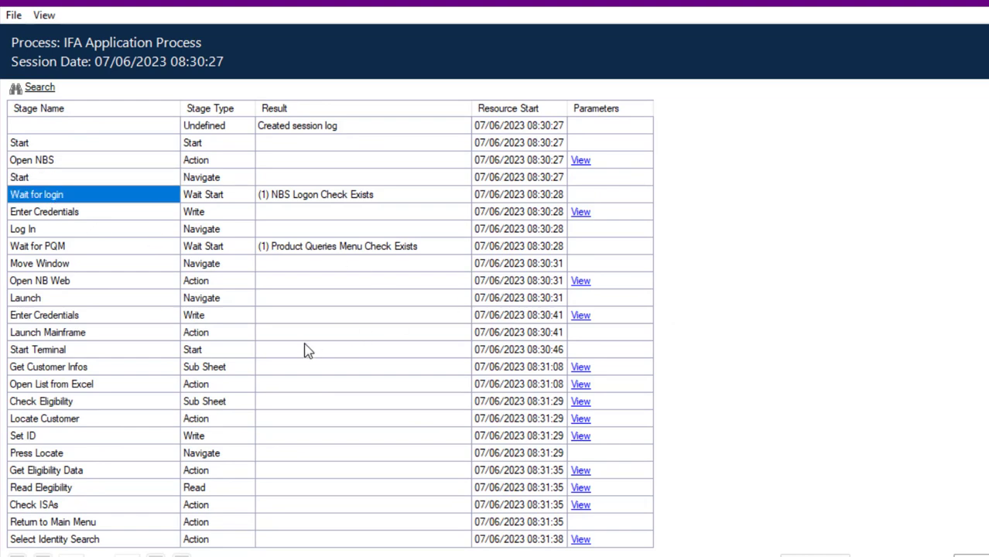
scroll(532, 364, "down", 1)
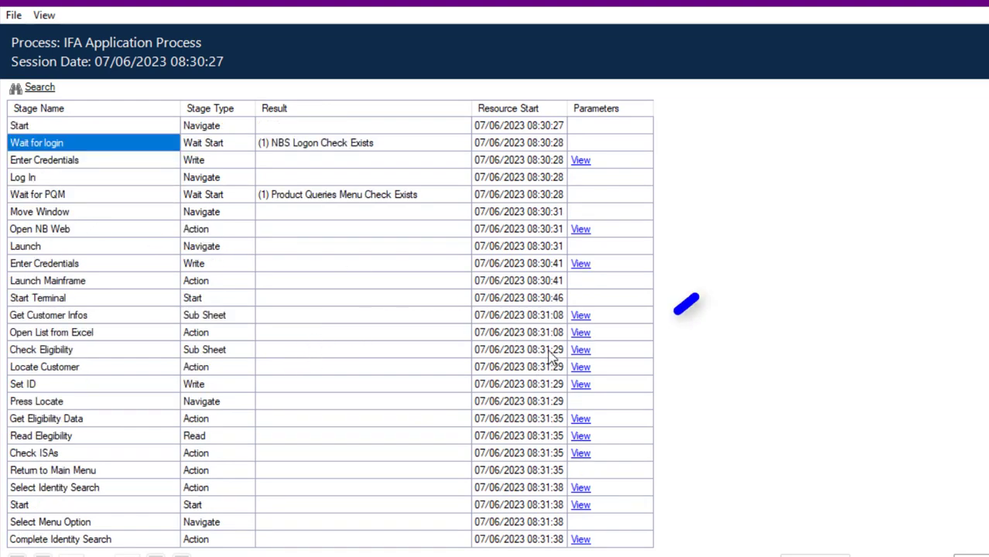
Step: Inspect the logged input and output parameters of the Check Eligibility sub sheet, including the customer number, and close the viewer
left_click(581, 350)
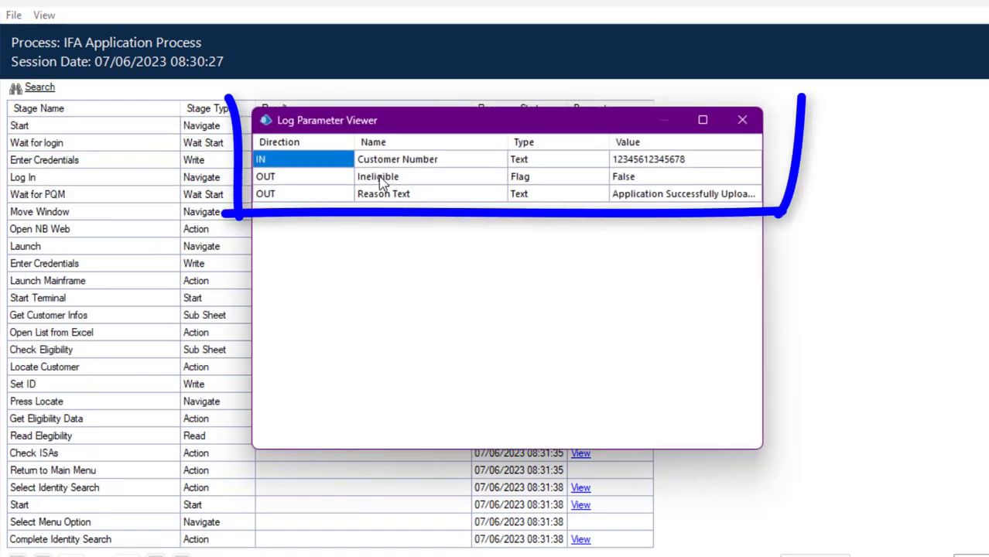
left_click(414, 186)
left_click(667, 163)
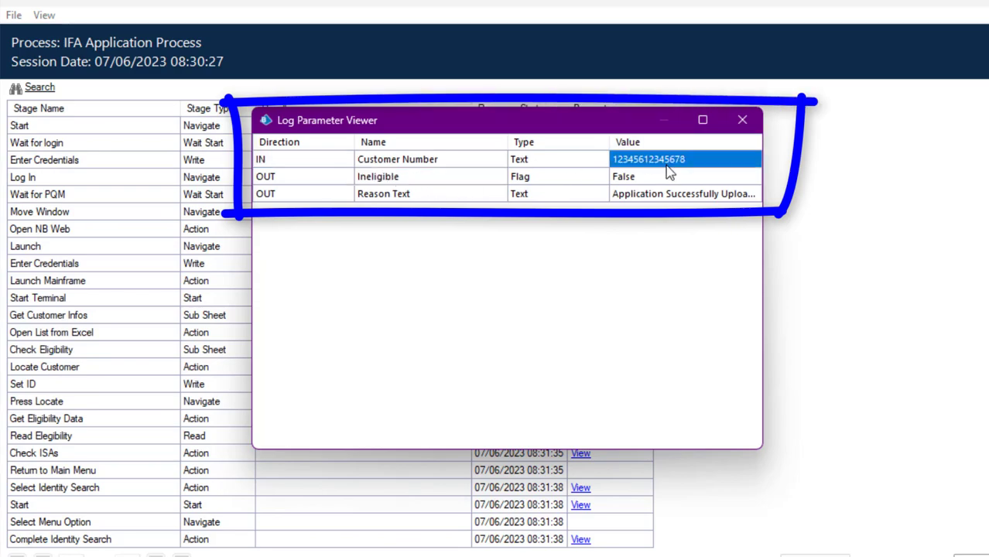
left_click(742, 120)
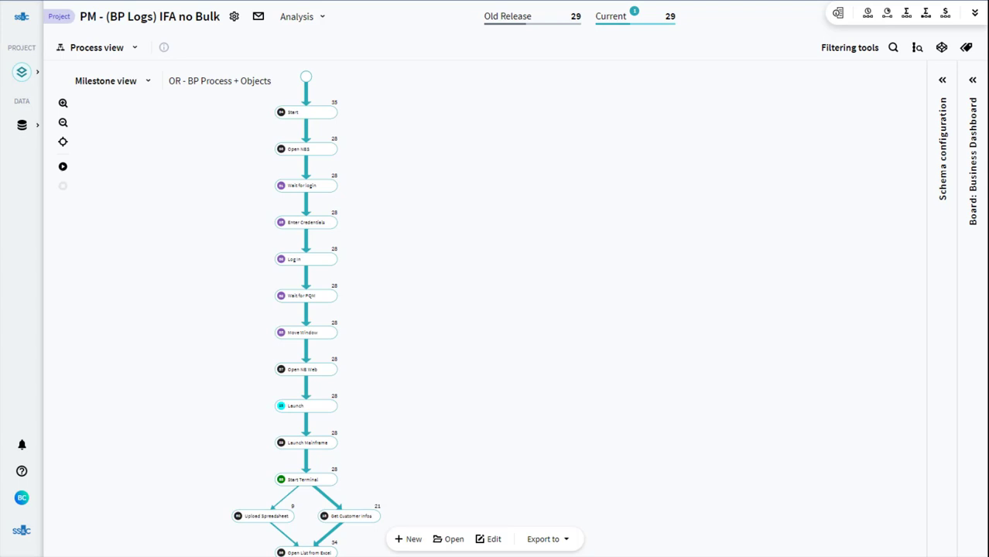
Step: In the process mining project PM - (BP Logs) IFA no Bulk, play the Old Release timeline animation, follow the flow, and stop it
left_click(63, 167)
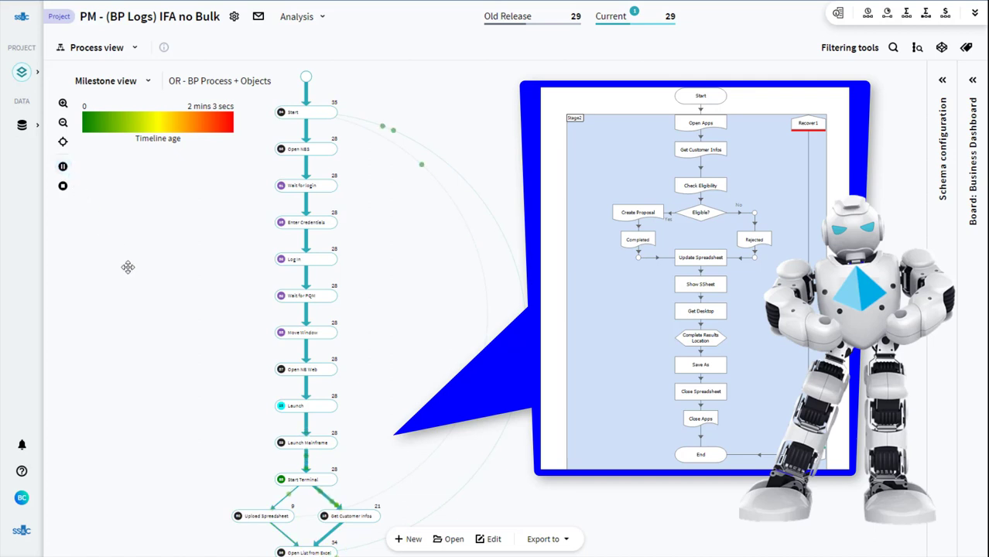
left_click_drag(169, 384, 180, 165)
left_click_drag(144, 433, 163, 206)
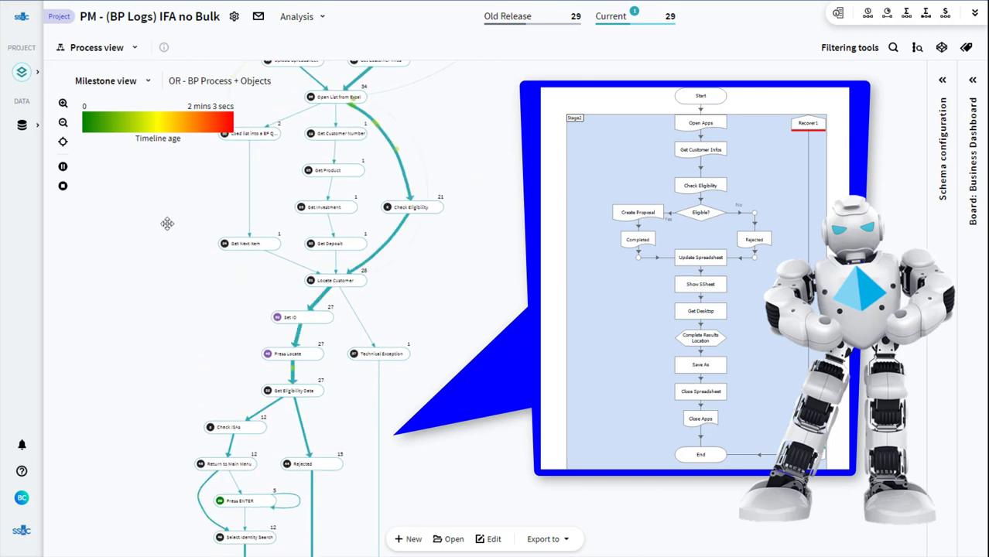
left_click_drag(170, 242, 165, 359)
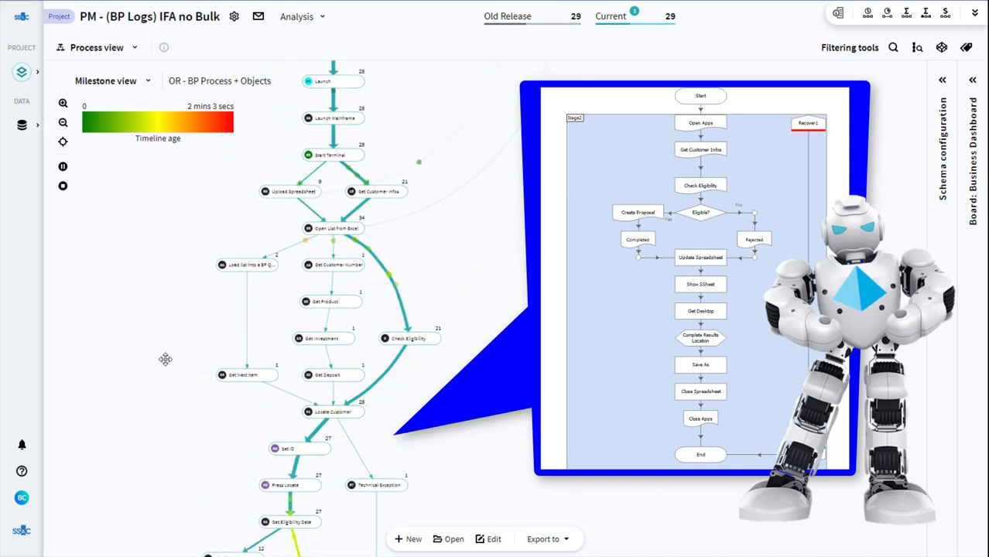
left_click(63, 188)
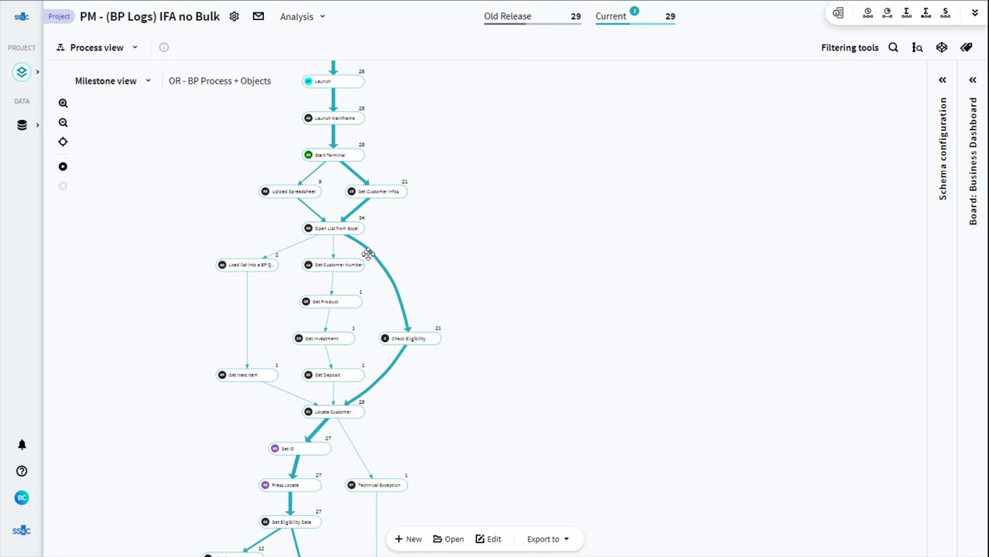
Step: Analyze the Open List from Excel to Check Eligibility transition with a 23-second minimum duration, broken down by Product across all events
left_click(373, 261)
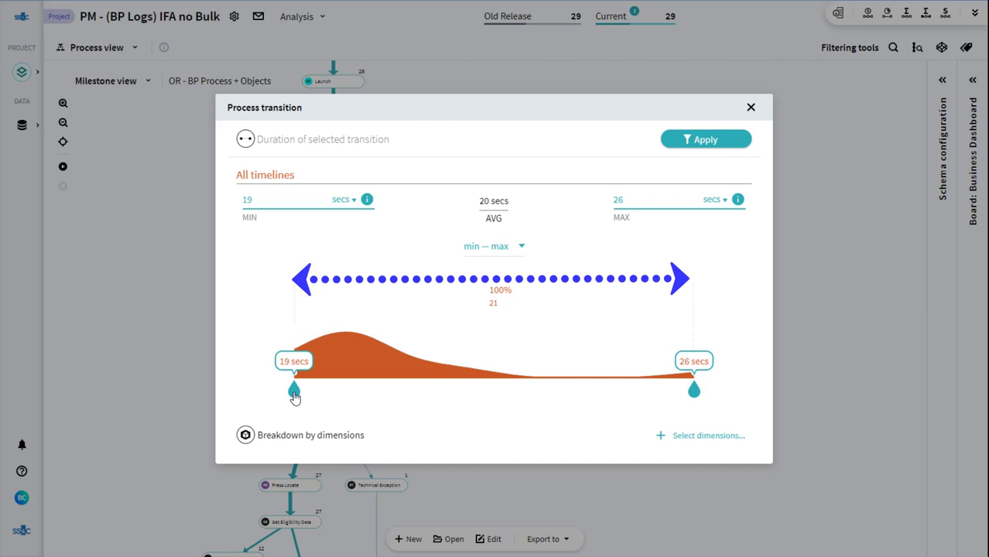
left_click_drag(295, 397, 502, 382)
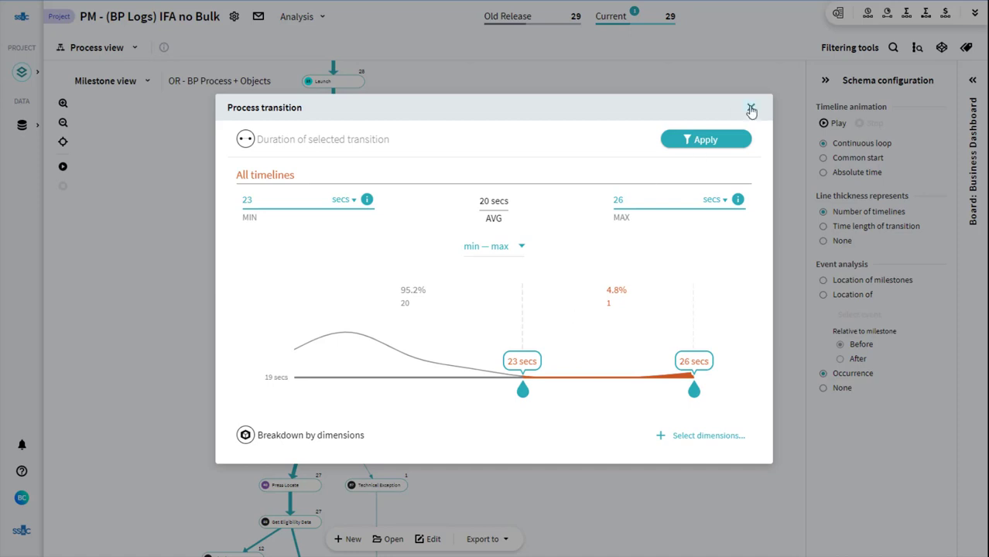
left_click(680, 435)
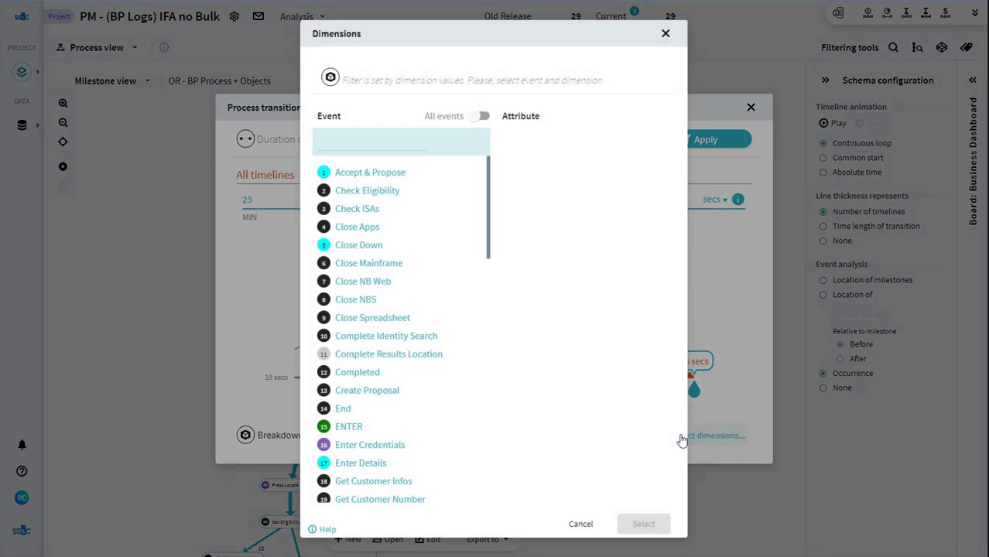
left_click(476, 116)
left_click(531, 392)
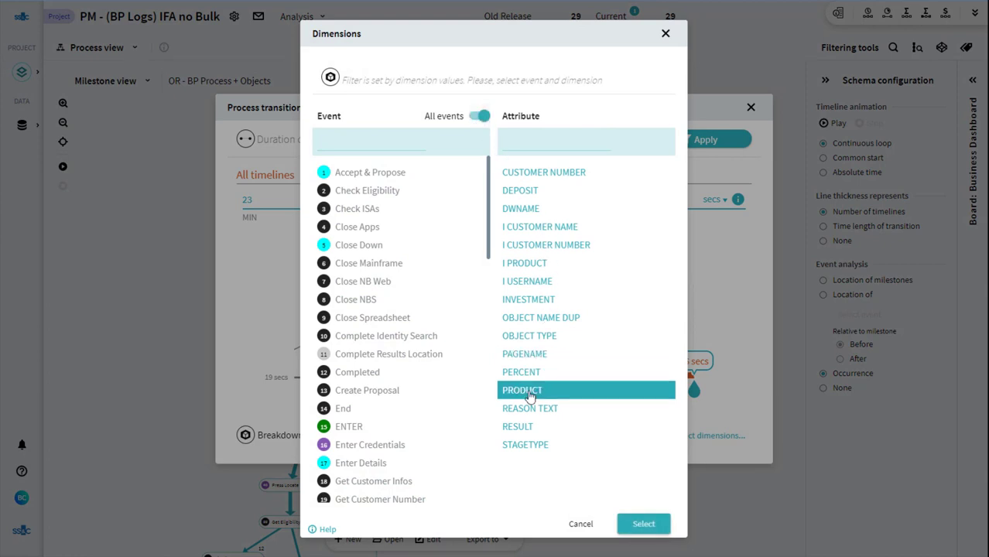
left_click(641, 523)
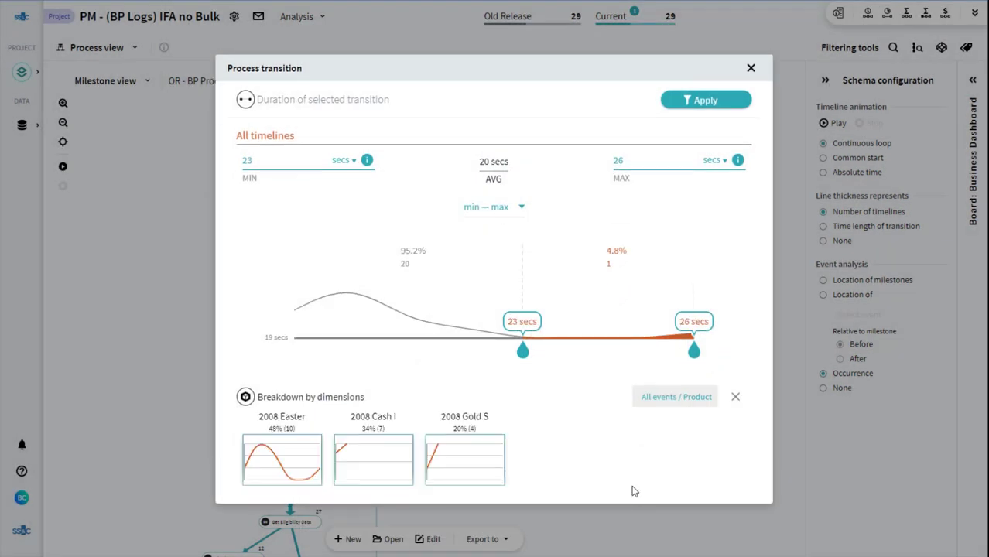
left_click(283, 462)
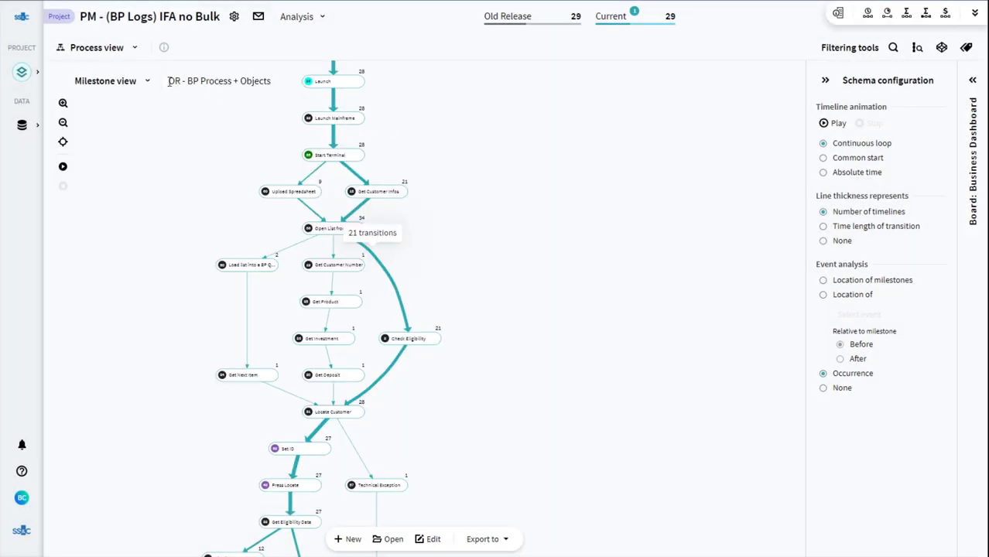
Step: Show the path analysis of the project and switch the timeline set from Old Release to New Release
left_click(130, 54)
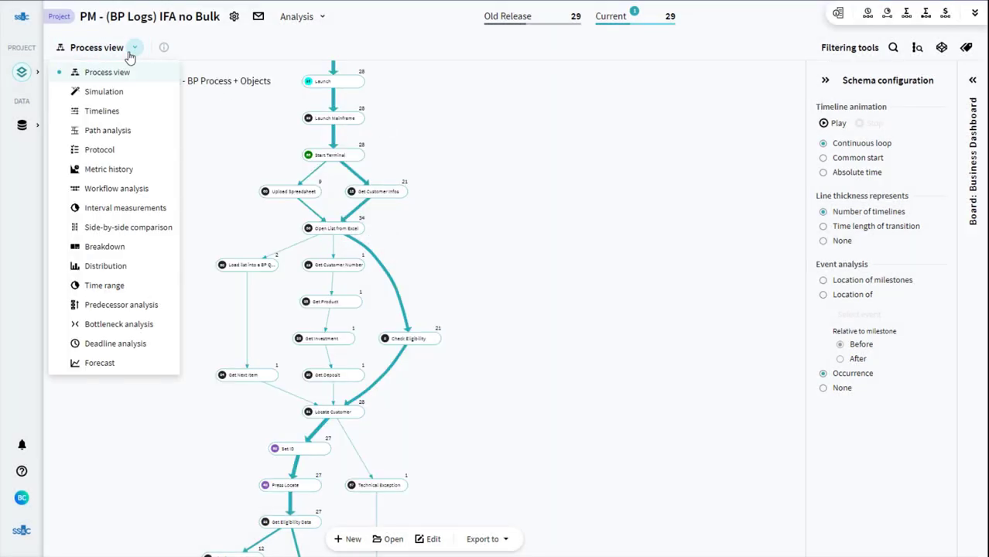
left_click(126, 132)
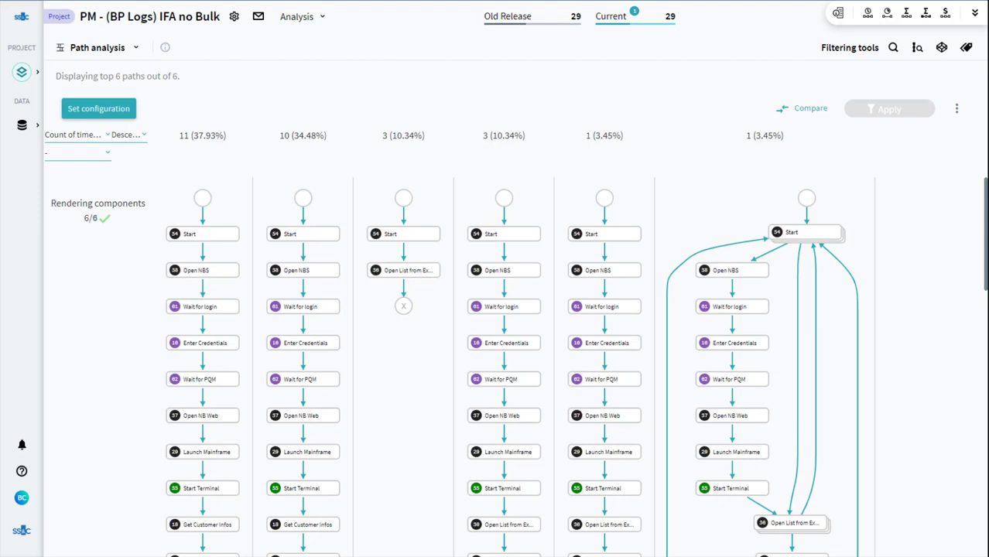
left_click(504, 22)
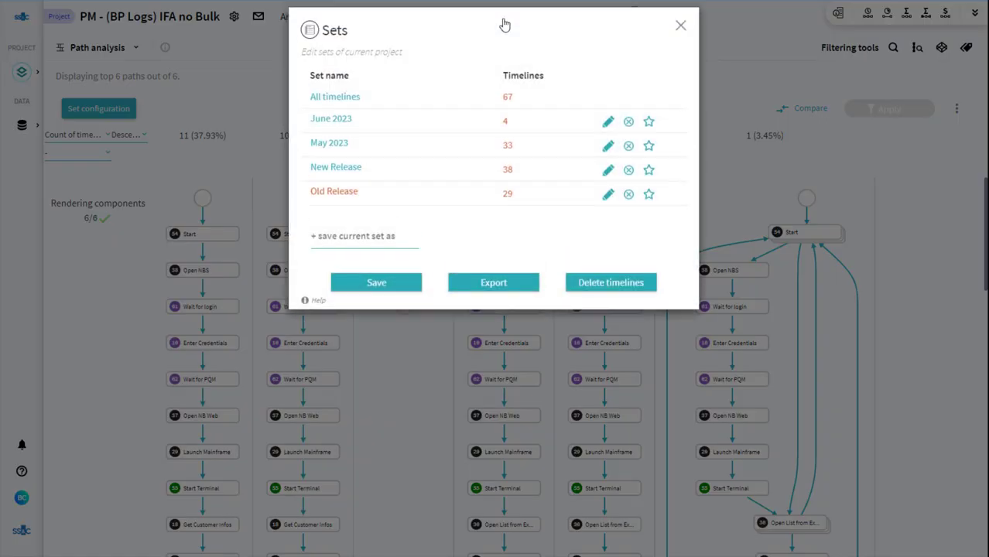
left_click(332, 170)
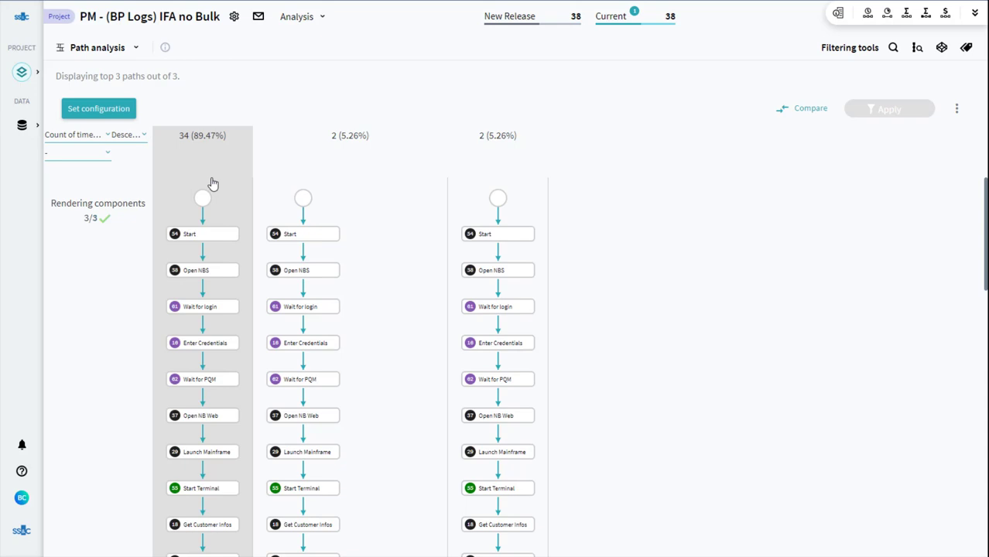
Step: Return to the process view and play the timeline animation from the start of the New Release flow
left_click(126, 48)
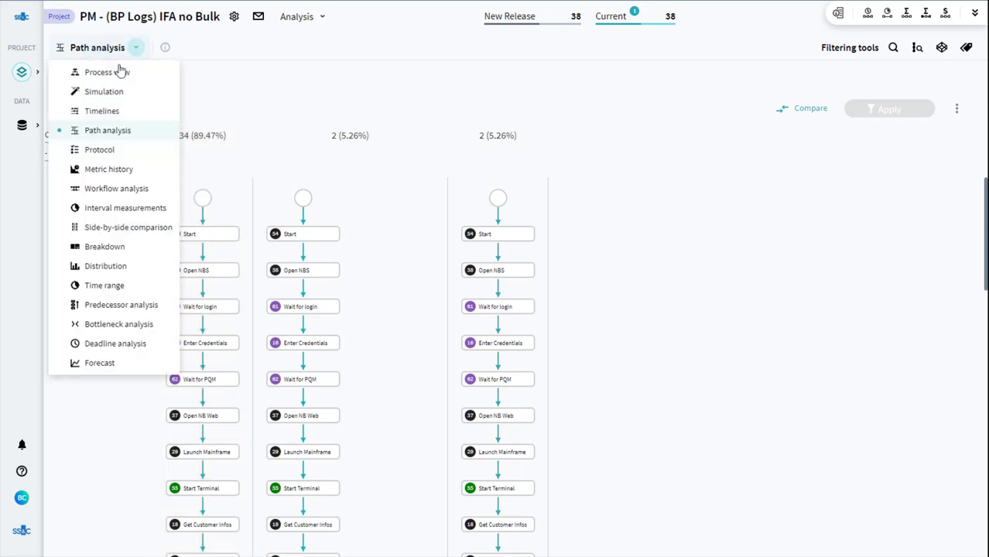
left_click(119, 70)
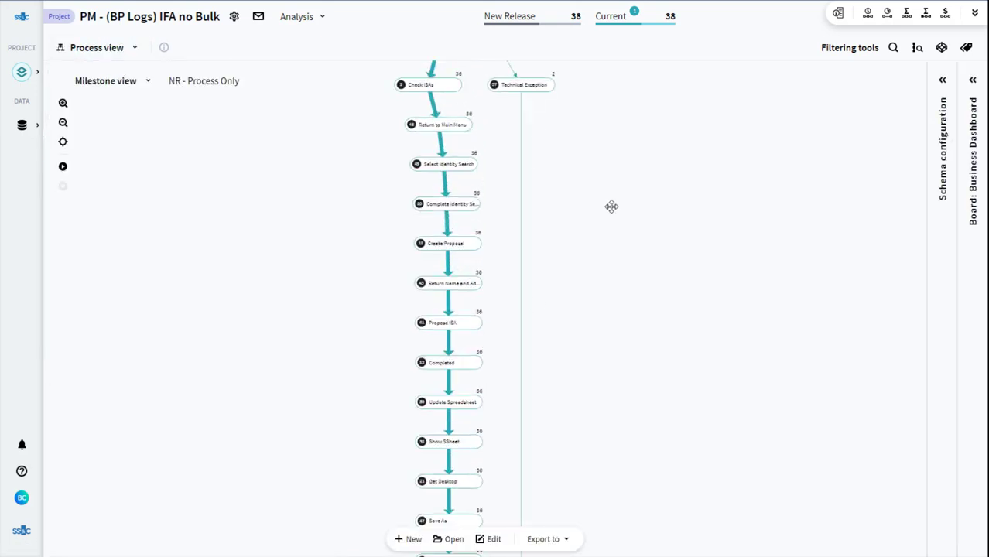
left_click_drag(611, 202, 634, 541)
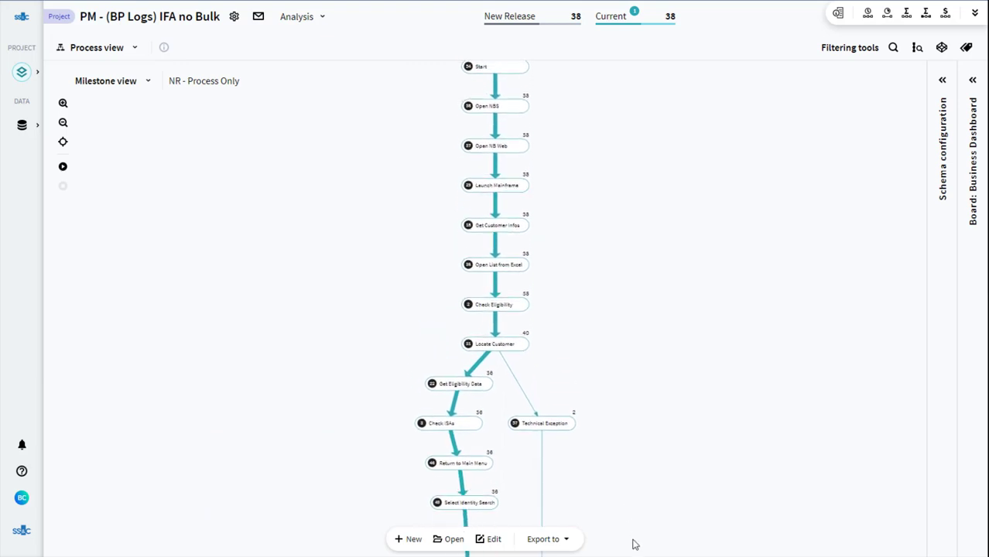
left_click(63, 168)
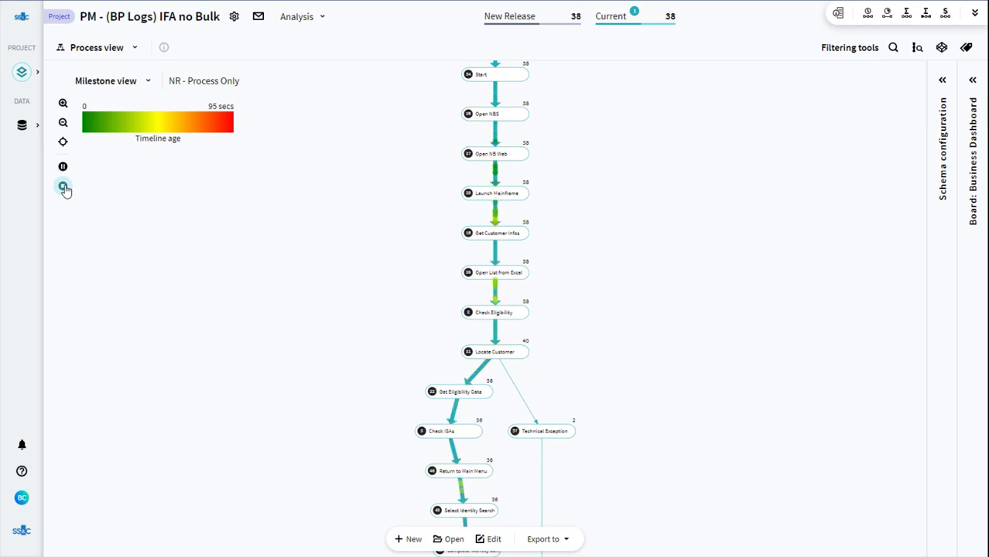
Step: Stop the New Release animation and examine the duration of the Open List from Excel to Check Eligibility transition
left_click(64, 188)
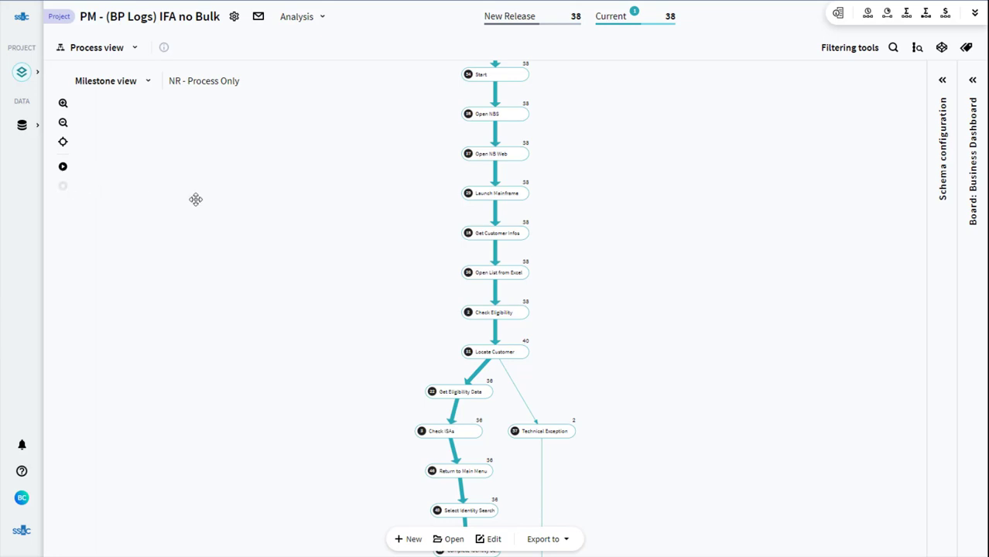
left_click(498, 299)
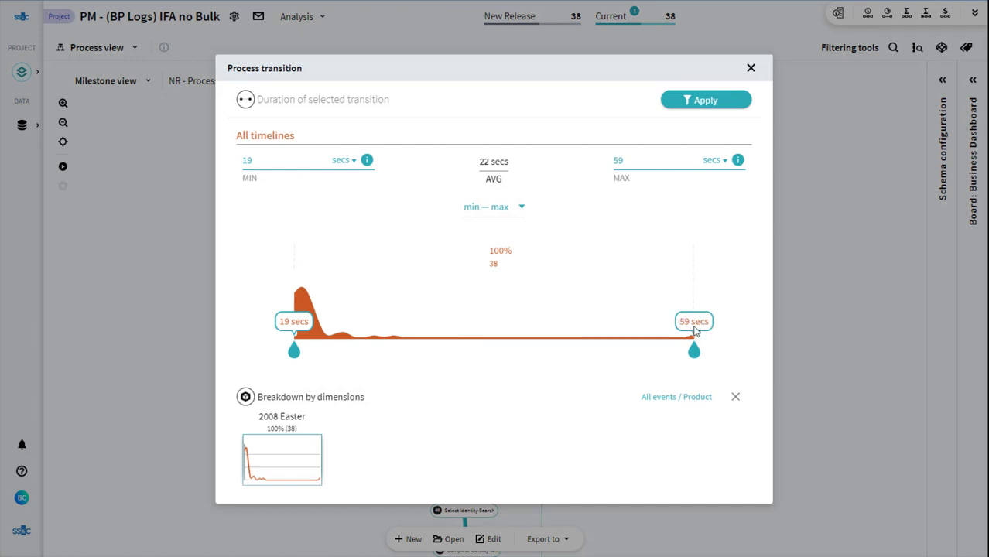
left_click(751, 71)
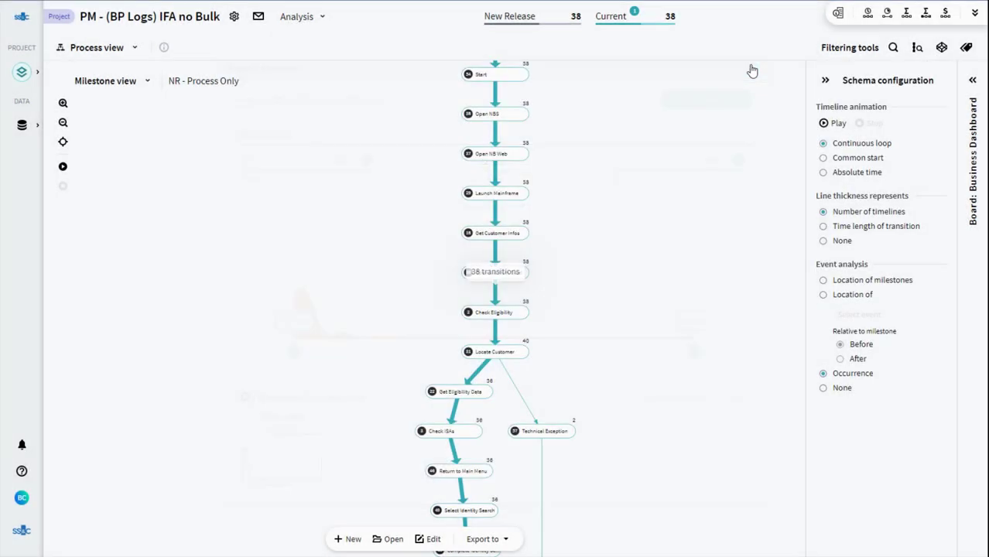
Step: Switch the project from the process view to the side-by-side comparison
left_click(104, 49)
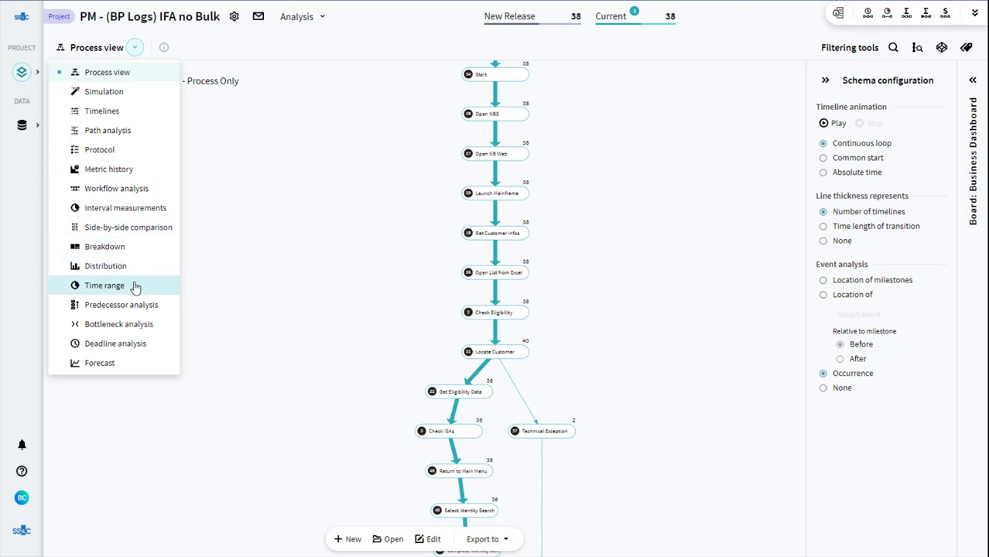
left_click(117, 230)
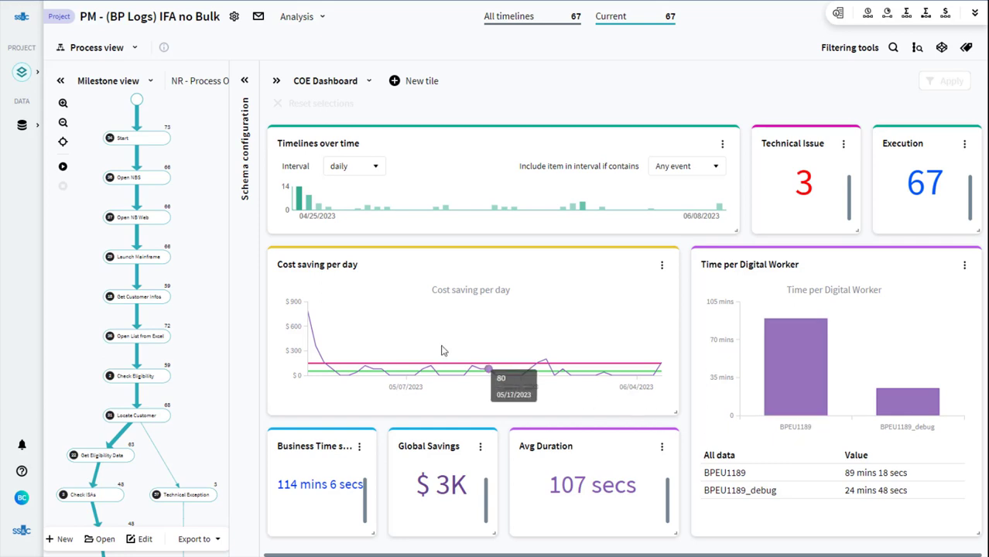
Step: Filter the COE Dashboard to the first day of the timelines, check the time of digital worker BPEU1189, and reset the selection
left_click(302, 205)
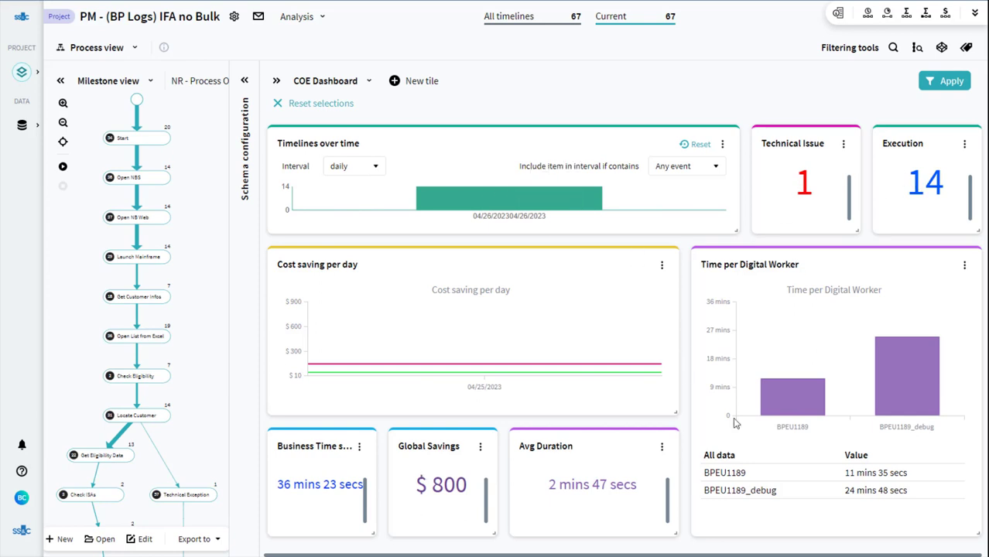
mouse_move(778, 399)
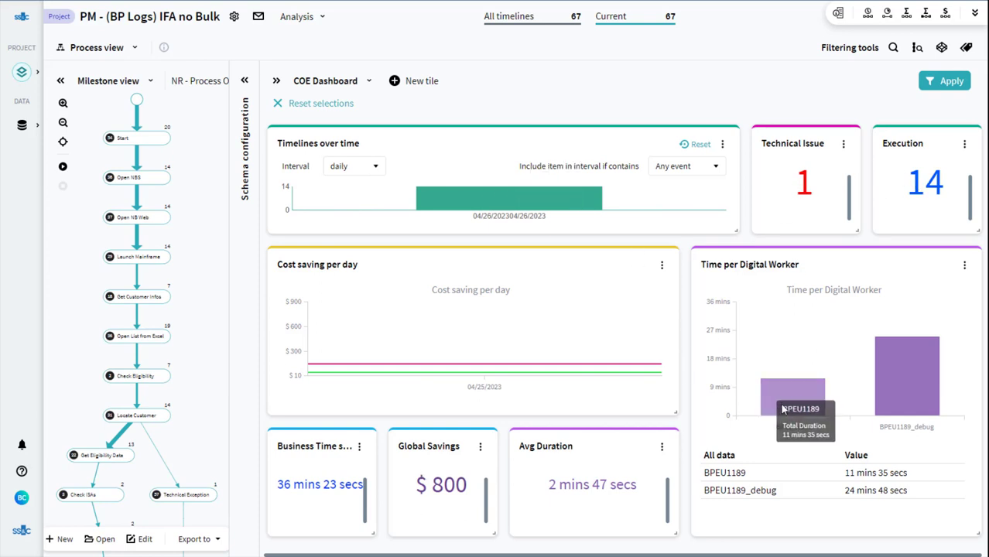
left_click(702, 146)
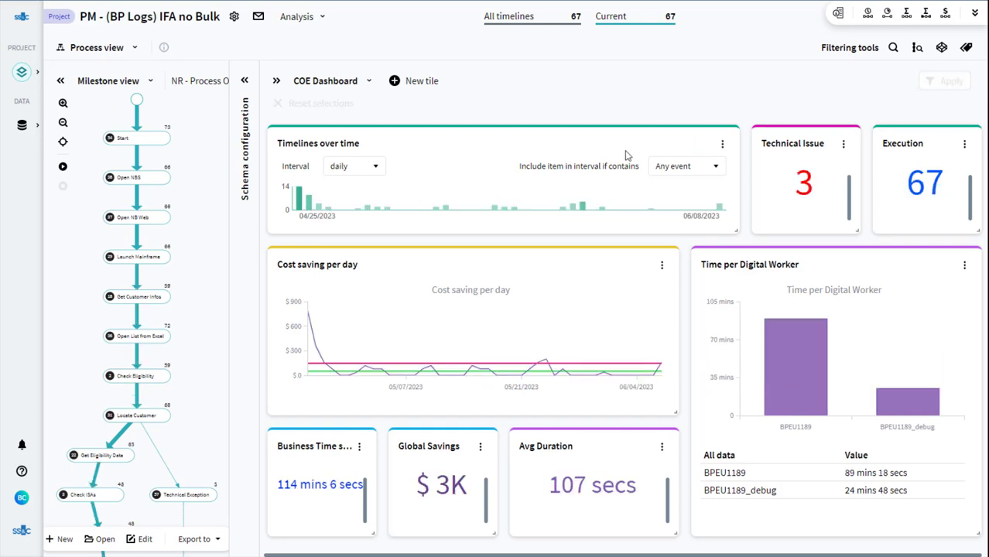
Step: Show the Opening apps board and examine the peaks of the NBS and Terminal average opening durations and the latest Terminal value
left_click(355, 82)
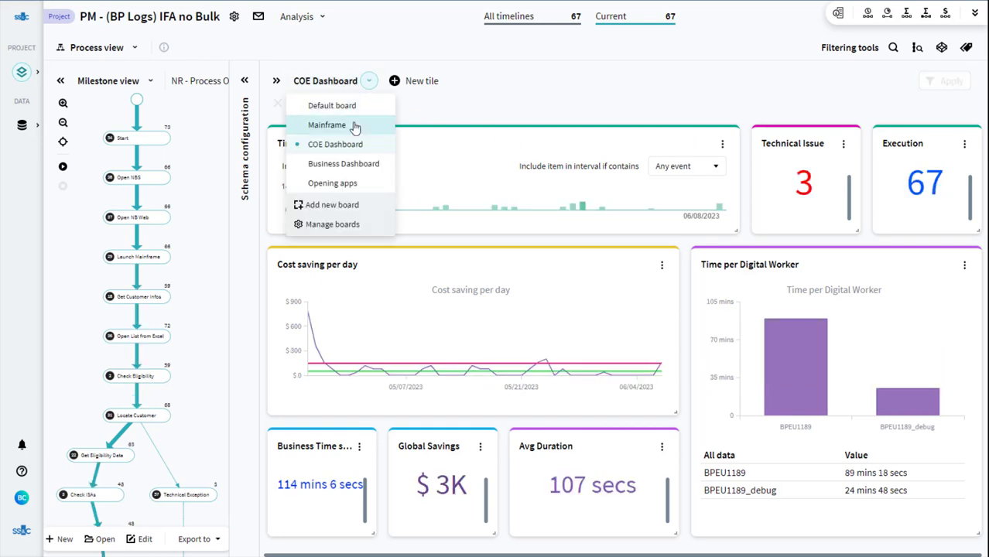
left_click(333, 183)
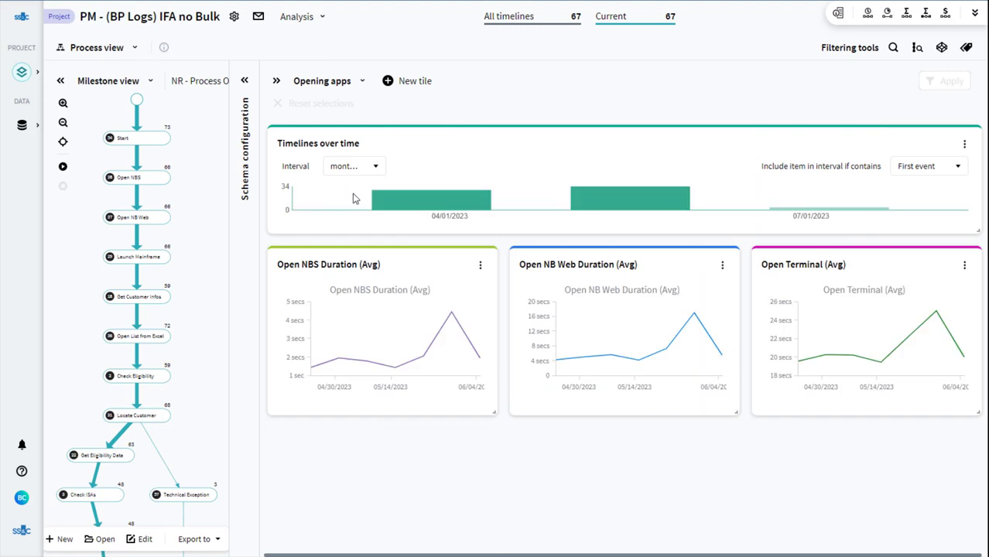
mouse_move(451, 315)
mouse_move(936, 314)
mouse_move(965, 360)
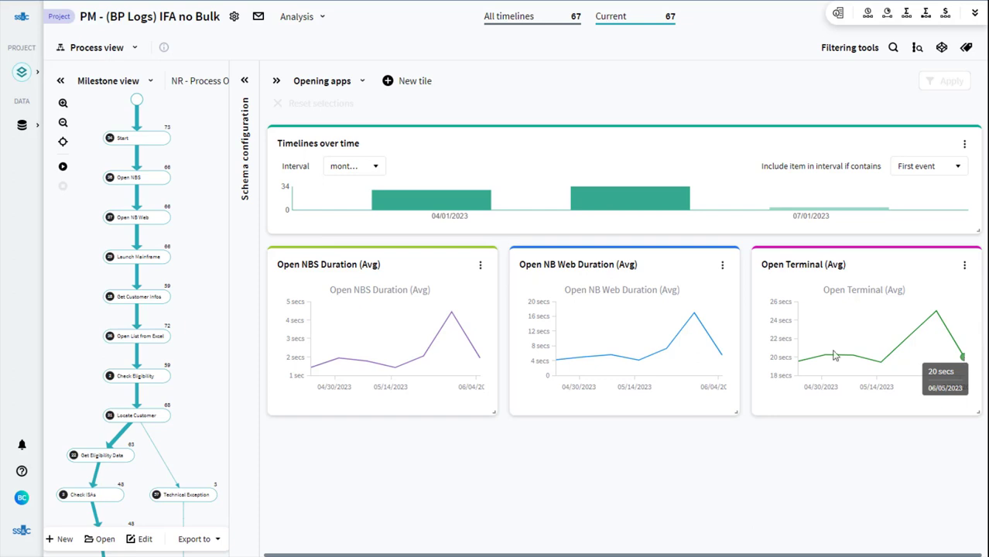
Step: Set the interval of the Timelines over time chart on the Opening apps board to daily
left_click(367, 170)
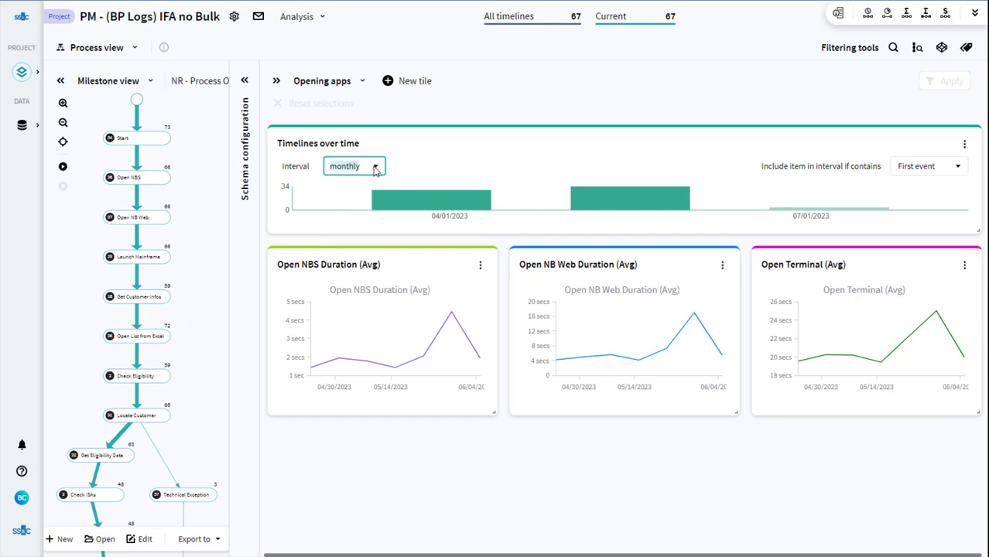
left_click(375, 167)
left_click(356, 213)
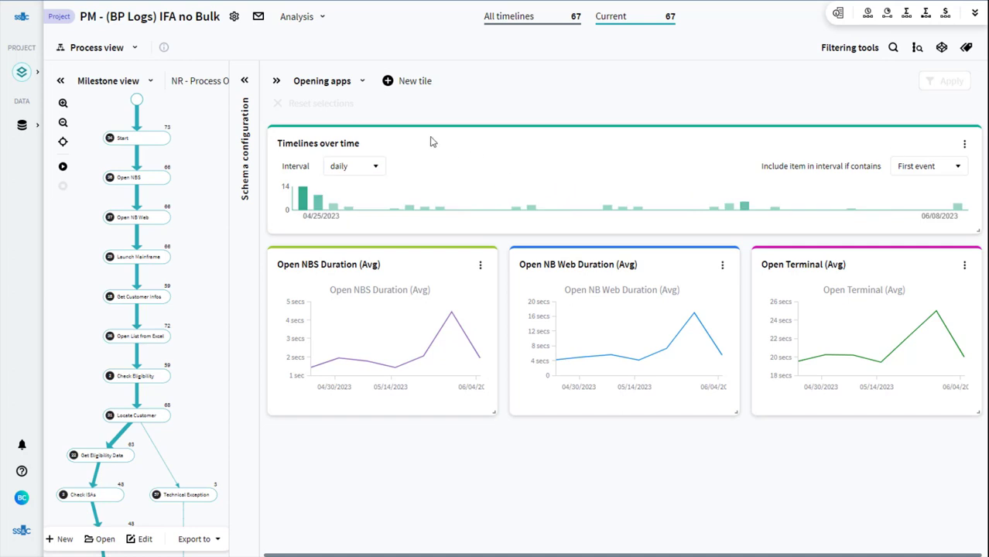
Step: Show the Business Dashboard and check its daily timelines
left_click(342, 86)
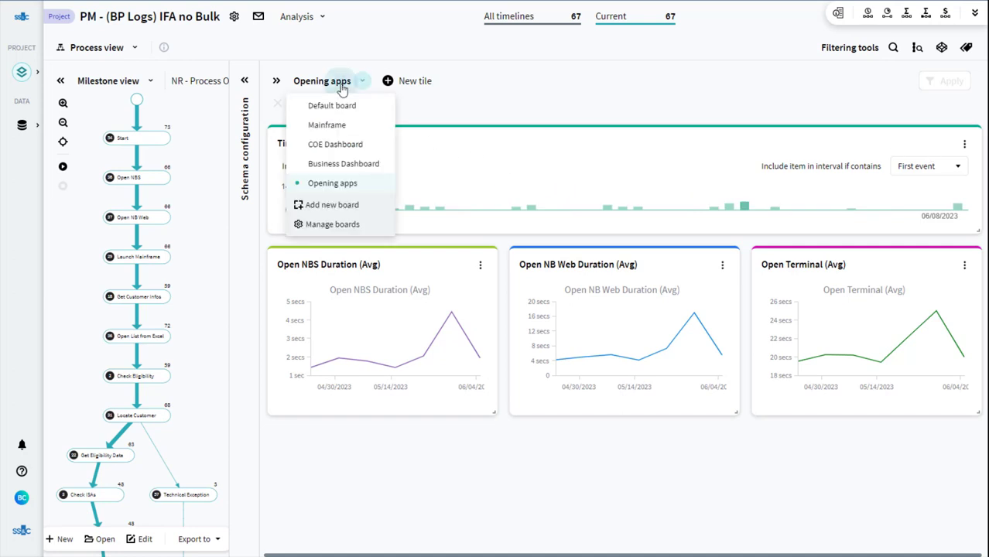
left_click(338, 165)
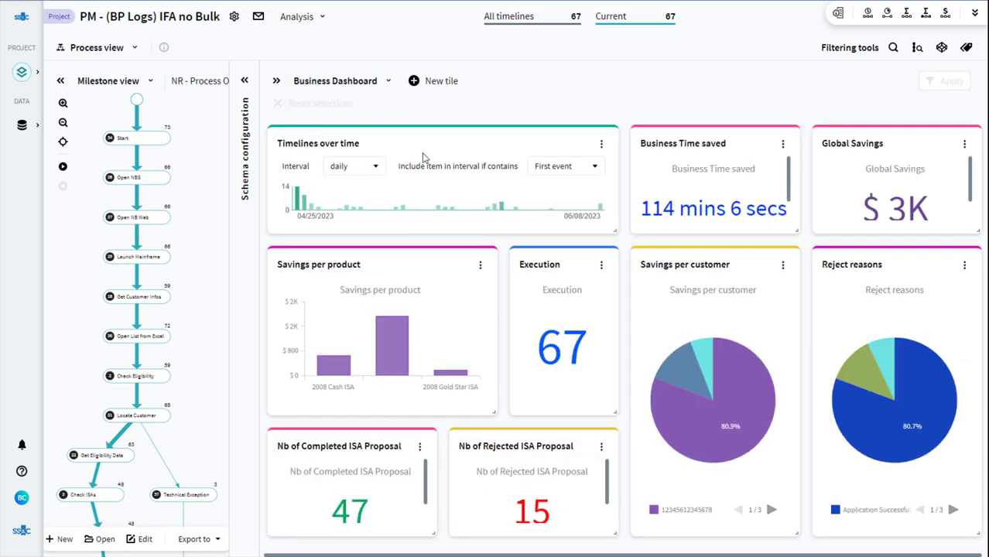
mouse_move(445, 194)
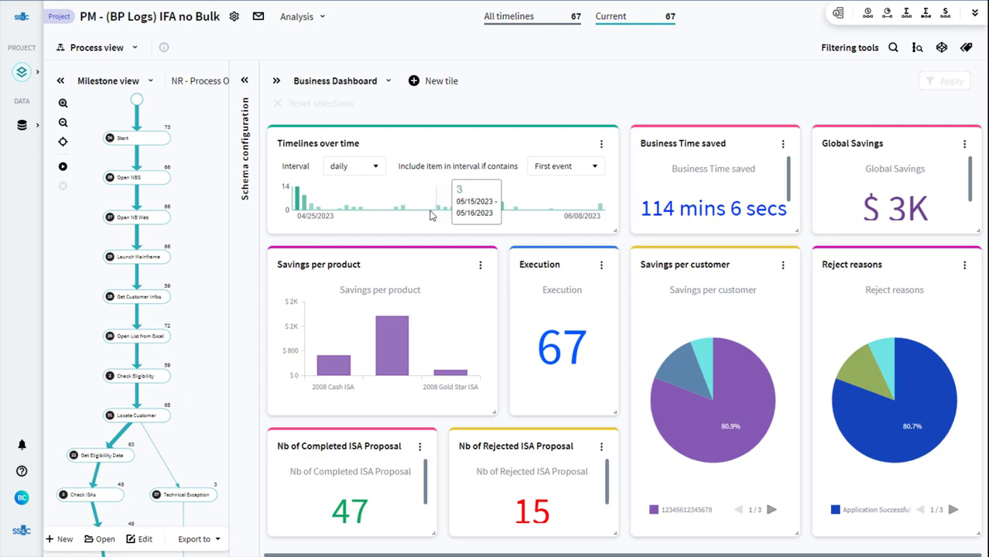
Step: Filter the Business Dashboard by the 2008 Cash ISA product, examine its rejected proposals, daily timelines and customer savings, and reset the filter
mouse_move(321, 374)
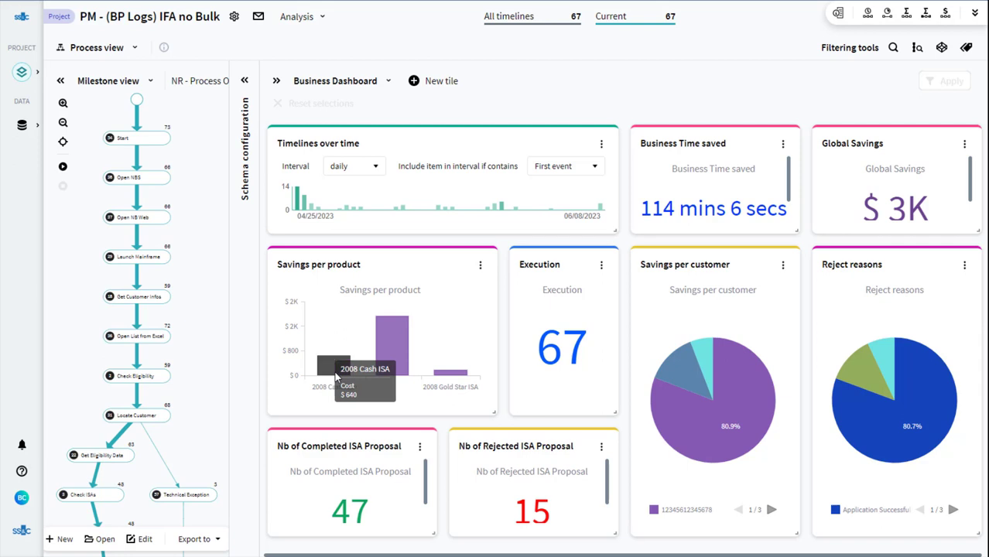
left_click(331, 370)
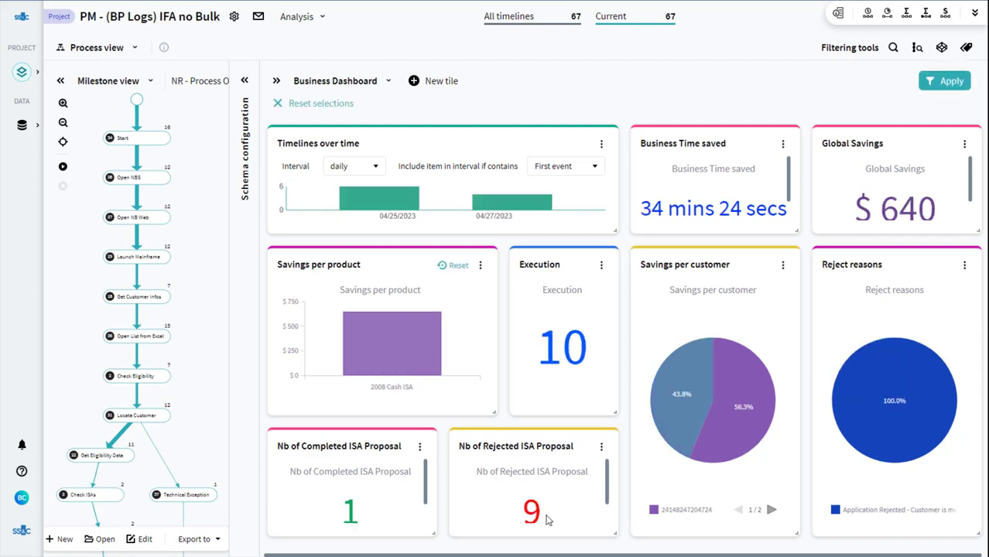
scroll(553, 509, "down", 1)
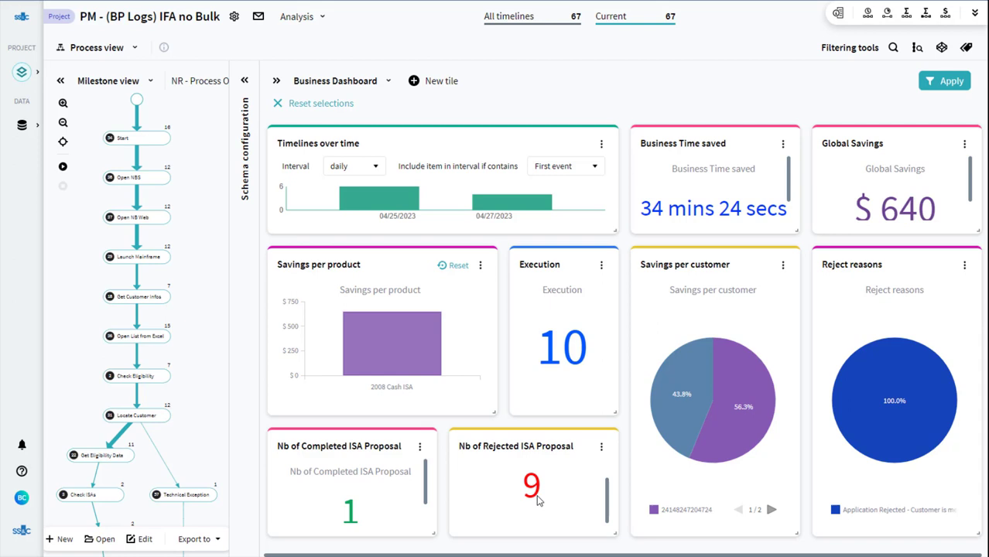
mouse_move(389, 204)
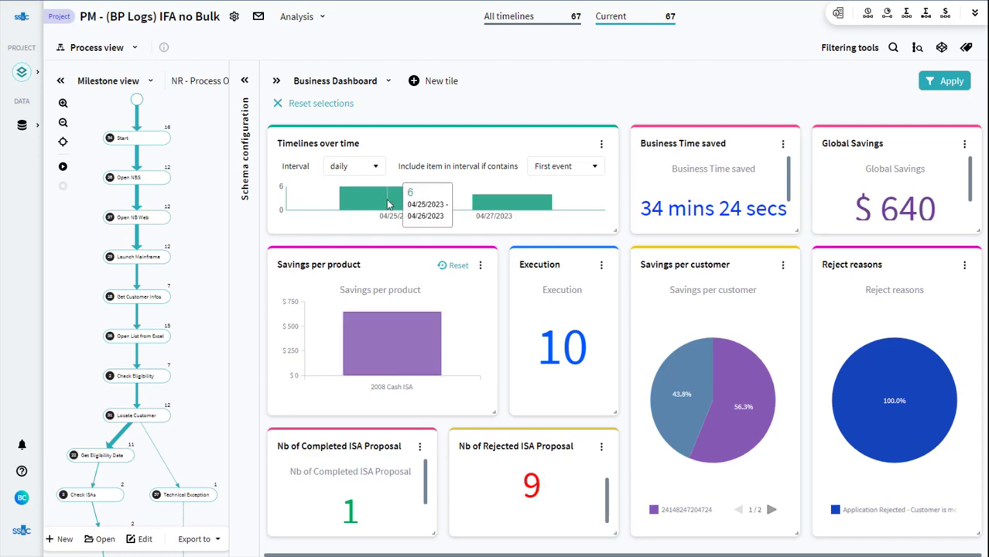
mouse_move(488, 209)
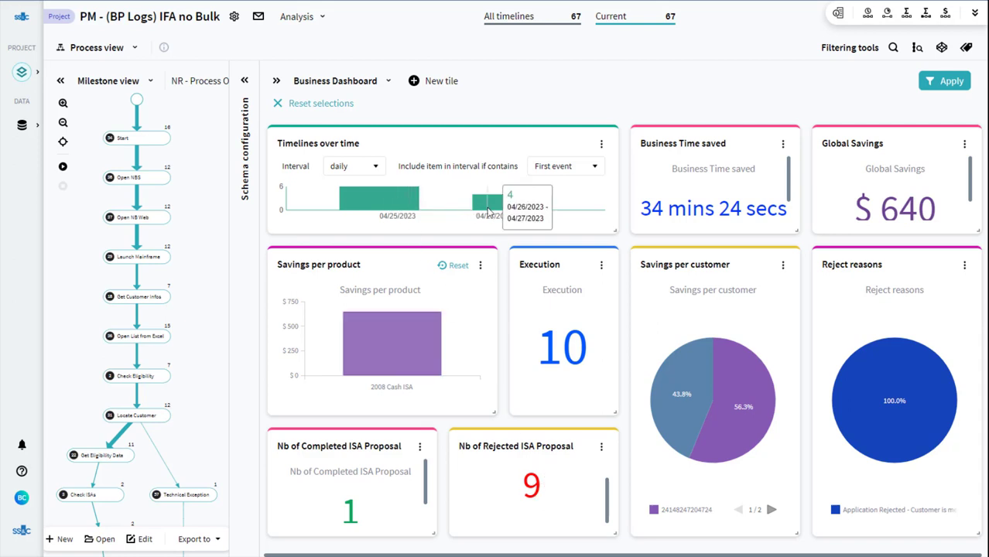
mouse_move(674, 402)
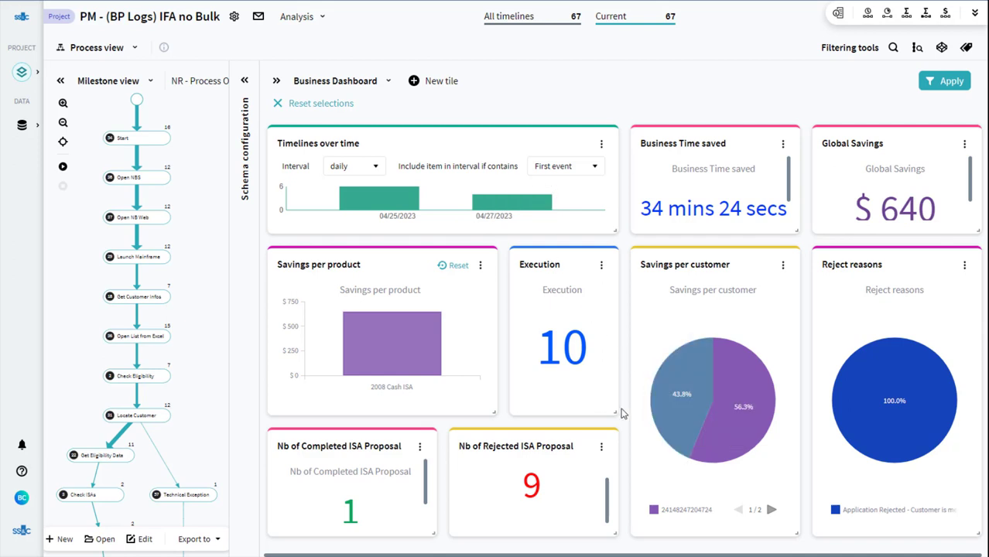
left_click(459, 266)
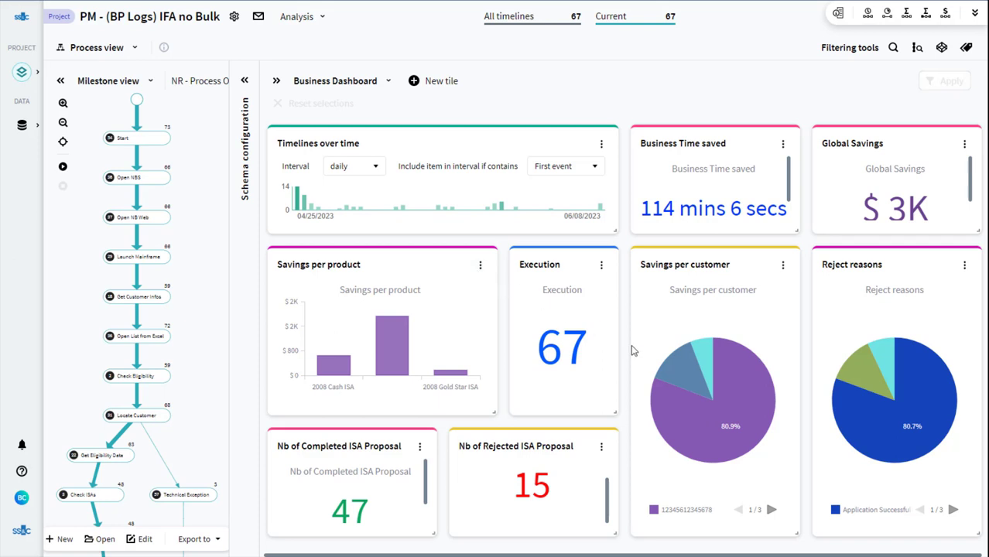
Step: Filter the Business Dashboard by the customer with the largest share in the Savings per customer chart
mouse_move(642, 393)
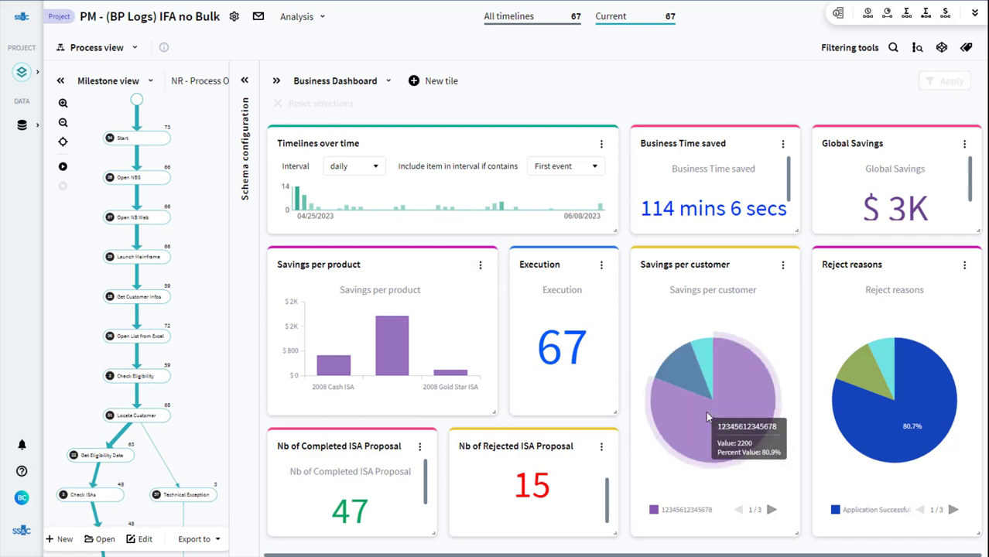
left_click(705, 411)
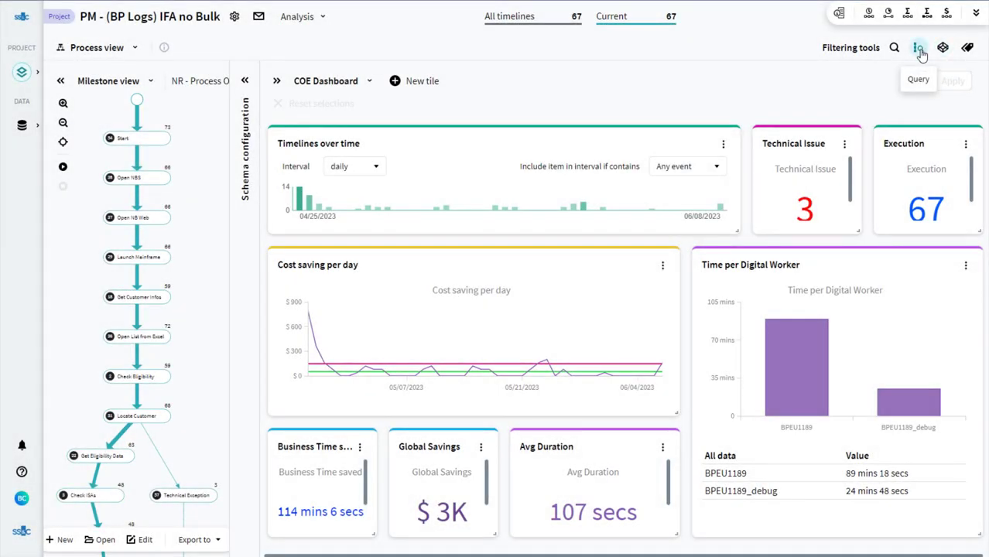
Step: Build a query whose pattern block requires the Technical Exception event to happen at least once
left_click(919, 49)
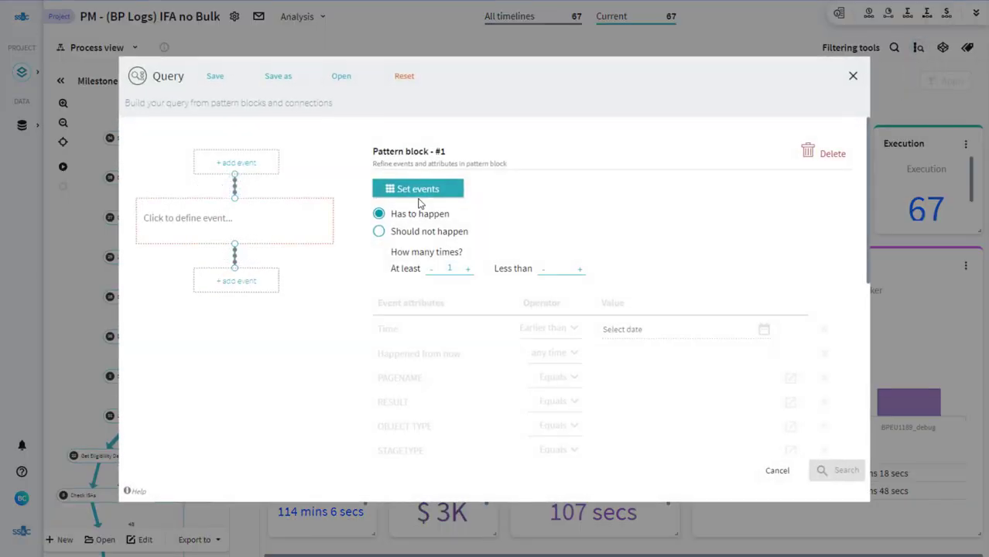
left_click(264, 230)
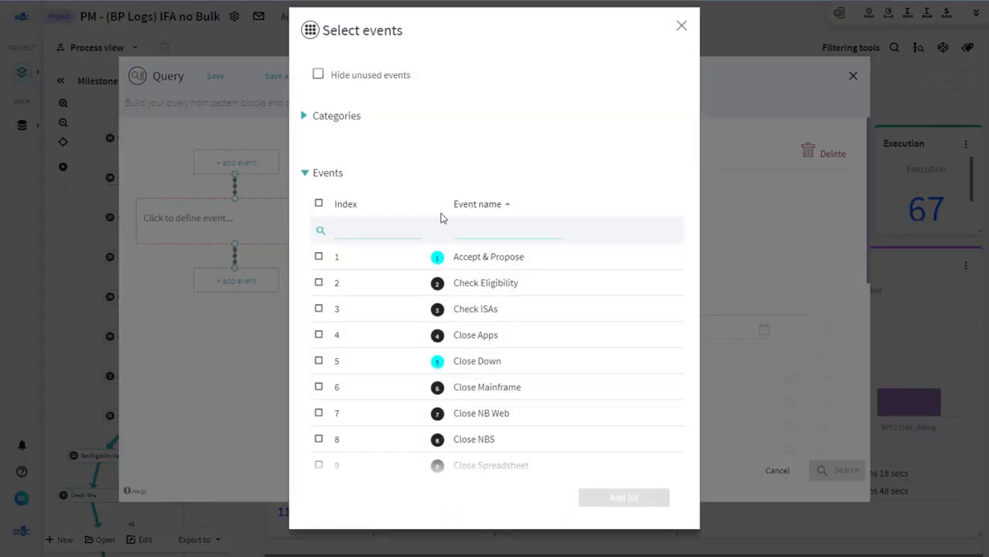
left_click(484, 232)
type("ex")
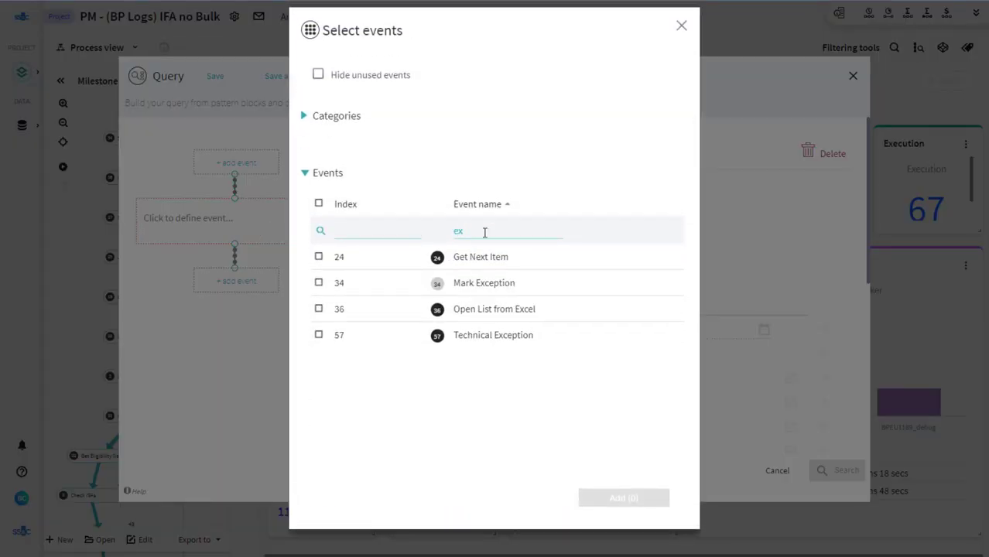
left_click(318, 335)
left_click(623, 497)
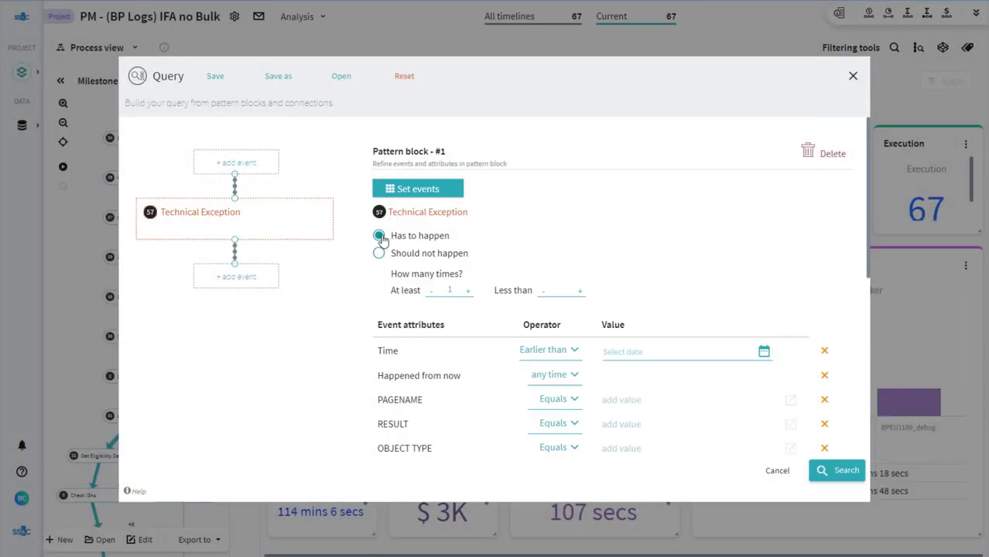
Step: Save the Technical Exception query as "Has an exception" and leave the query builder without searching
left_click(277, 77)
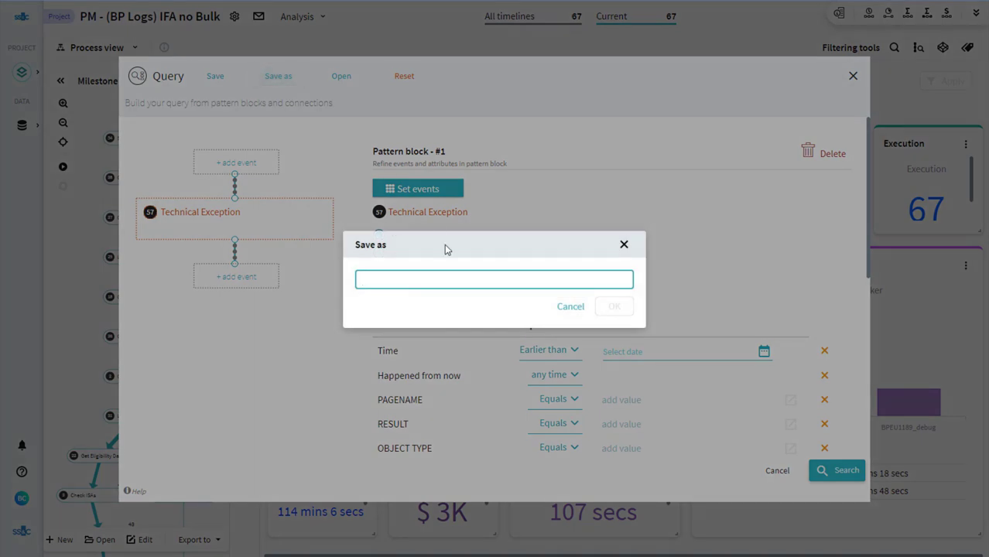
type("Has a")
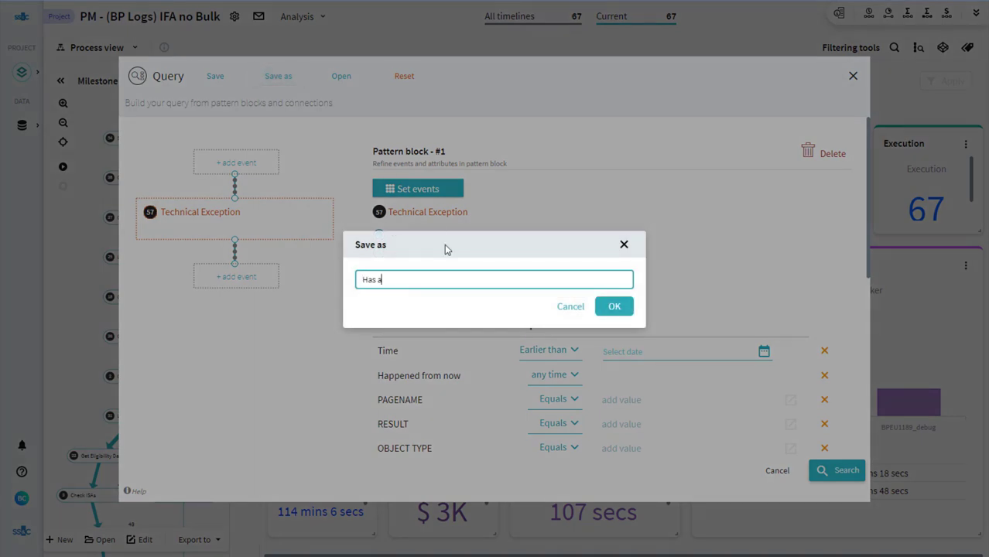
type("n exception")
left_click(613, 307)
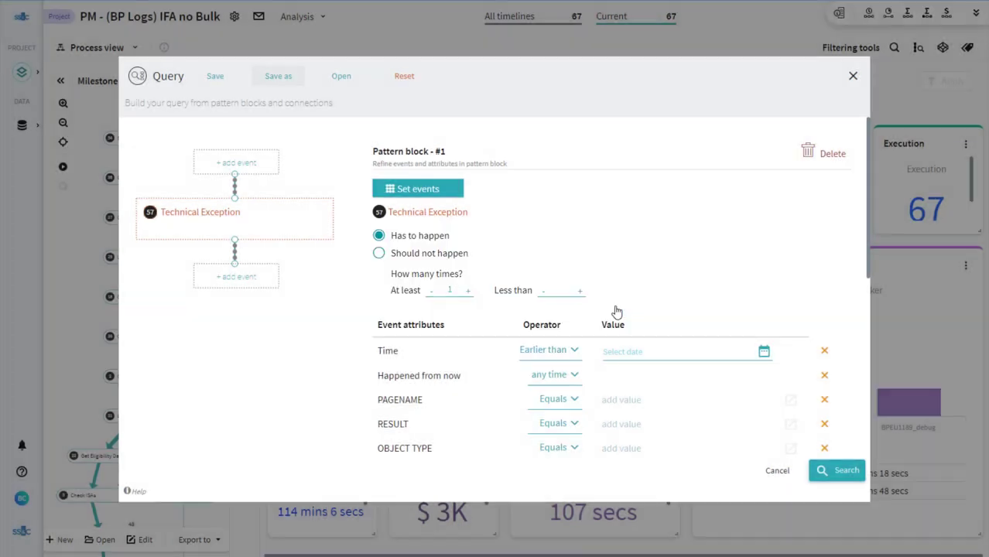
left_click(777, 472)
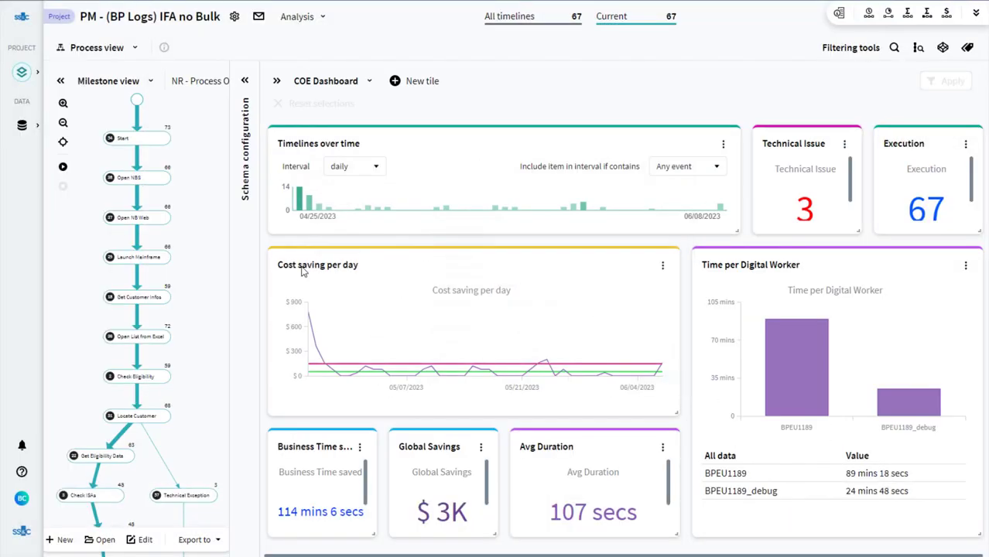
Step: Edit the "+ 100s -> change priority" alert to use the "Has an exception" query and exclude all previously reported timelines
left_click(232, 19)
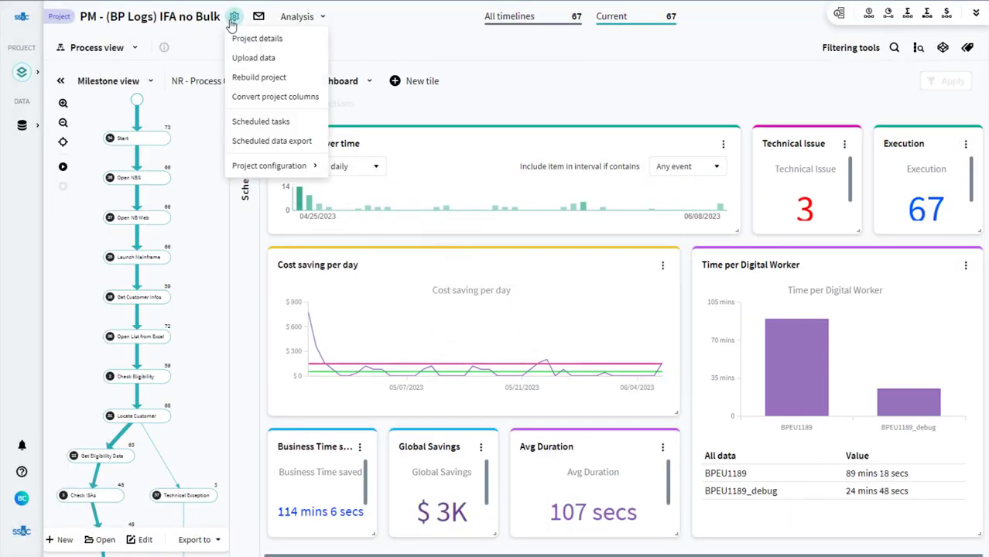
mouse_move(260, 166)
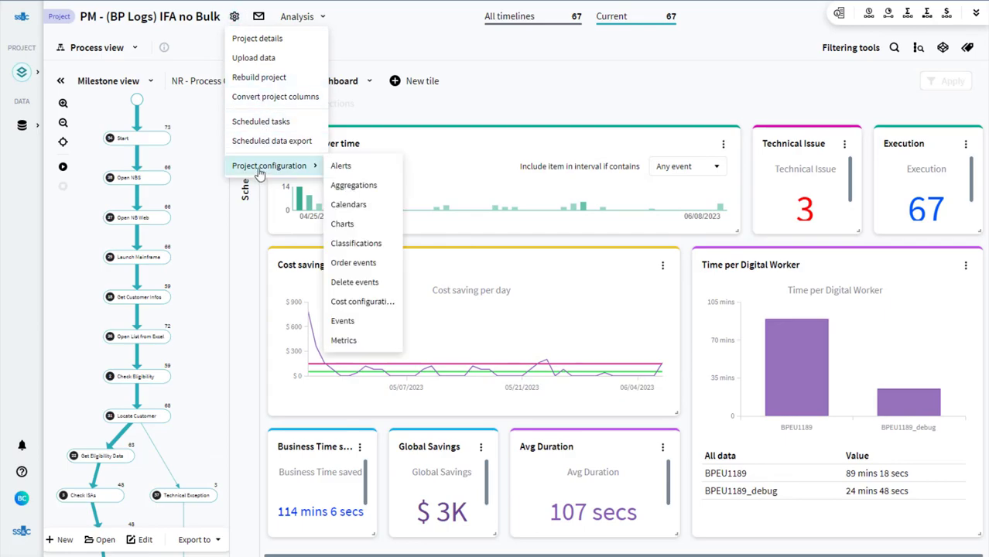
left_click(340, 166)
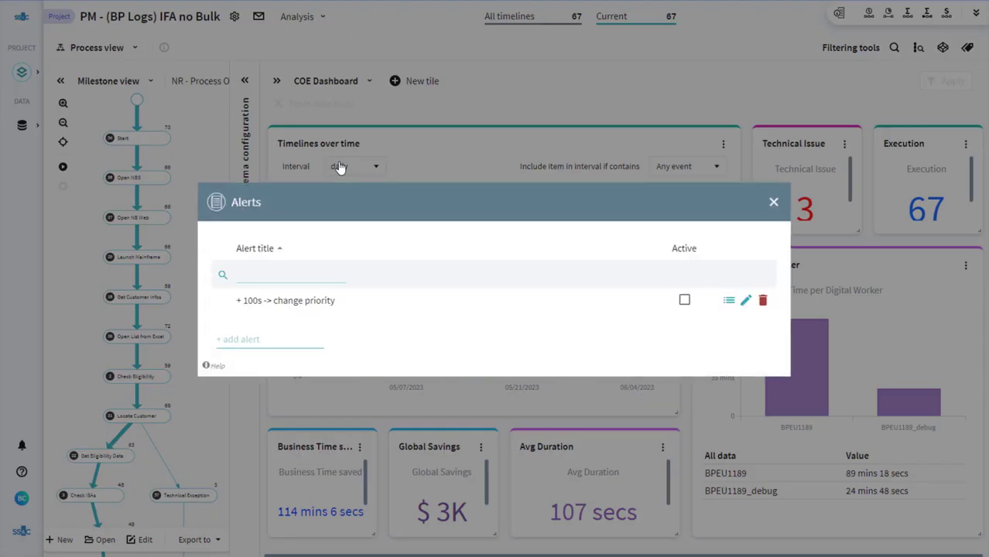
left_click(745, 301)
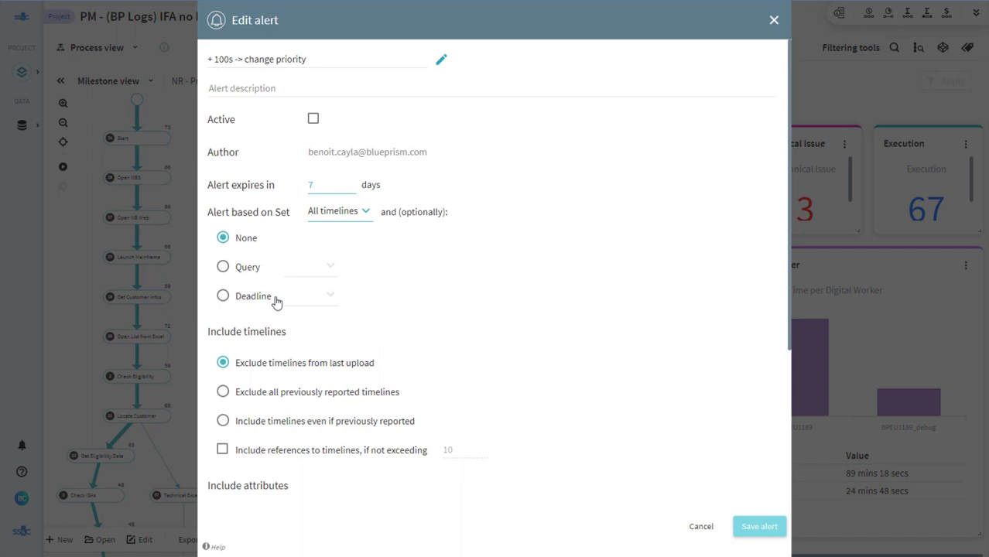
left_click(222, 266)
left_click(323, 266)
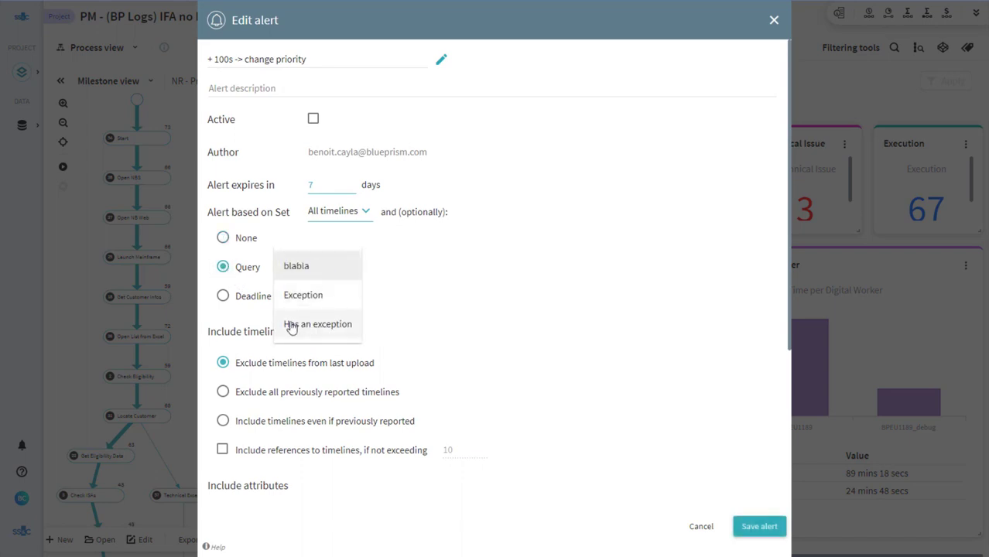
left_click(340, 324)
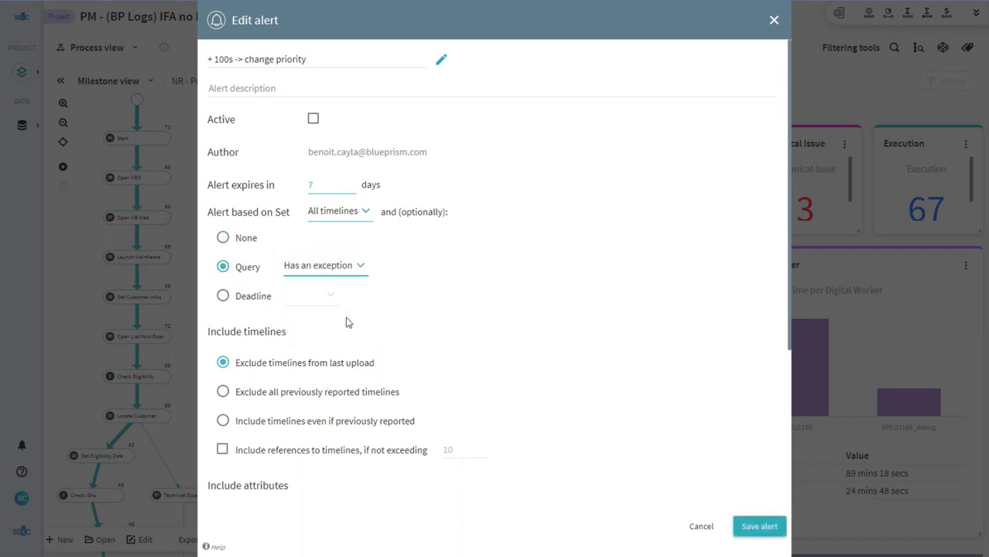
left_click(243, 393)
scroll(256, 394, "down", 2)
scroll(258, 396, "down", 2)
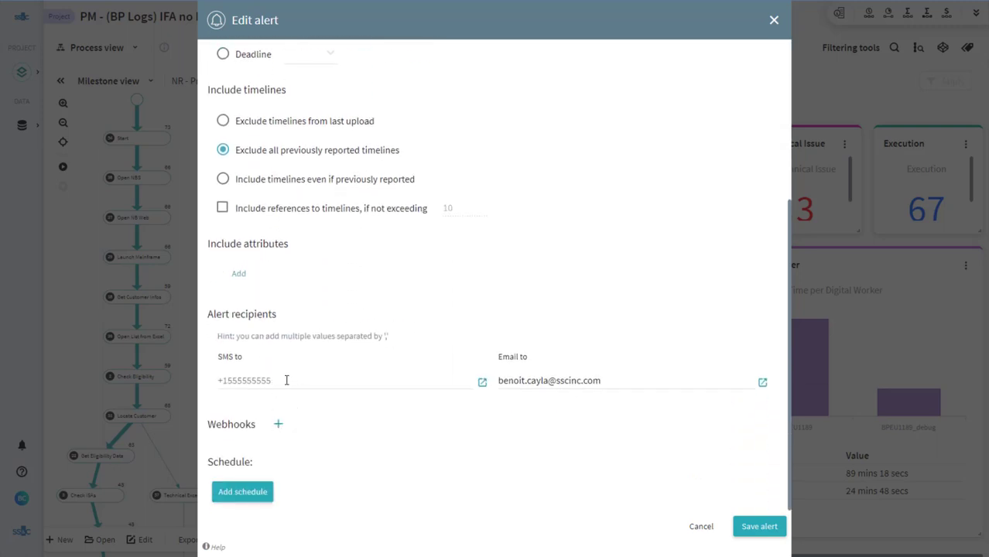
left_click(278, 424)
left_click(224, 232)
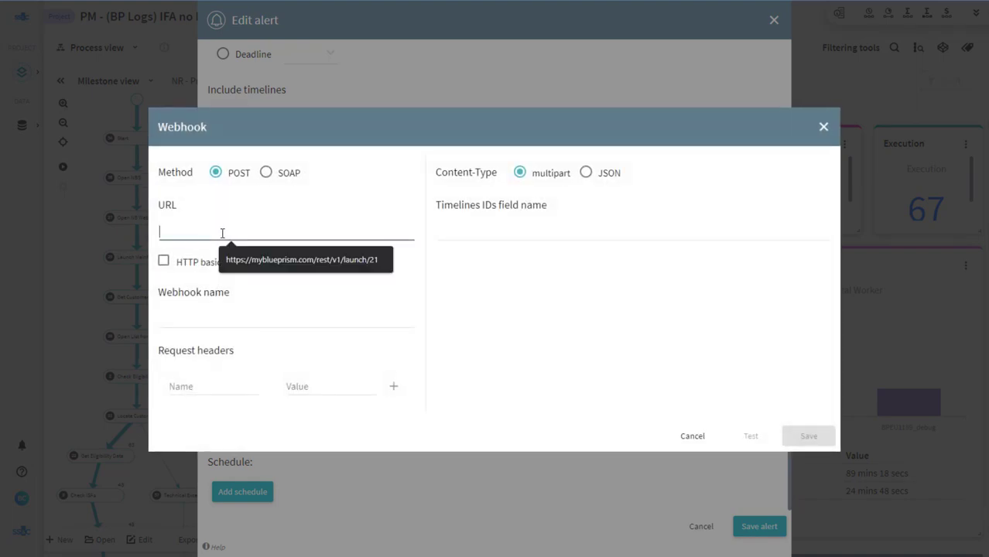
left_click(244, 265)
left_click(229, 318)
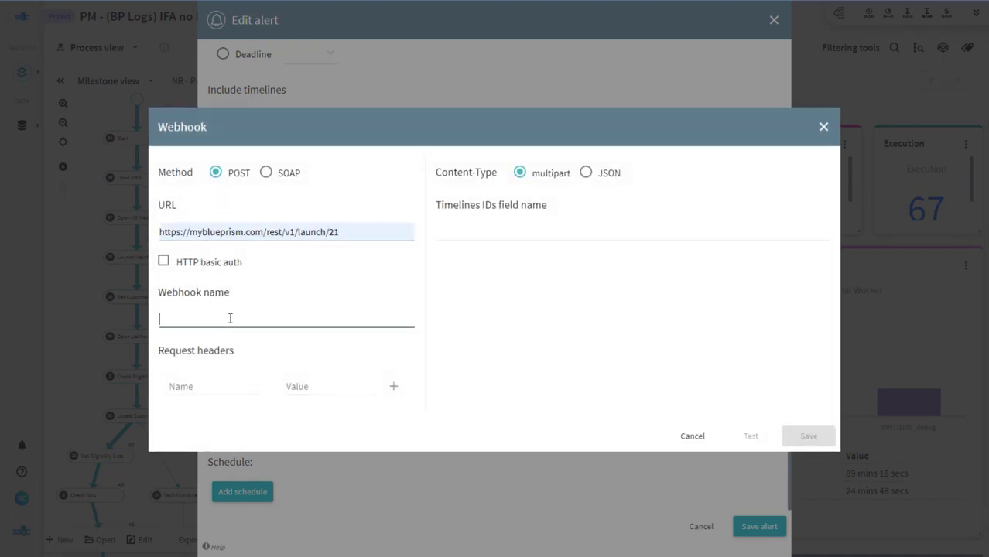
type("blue")
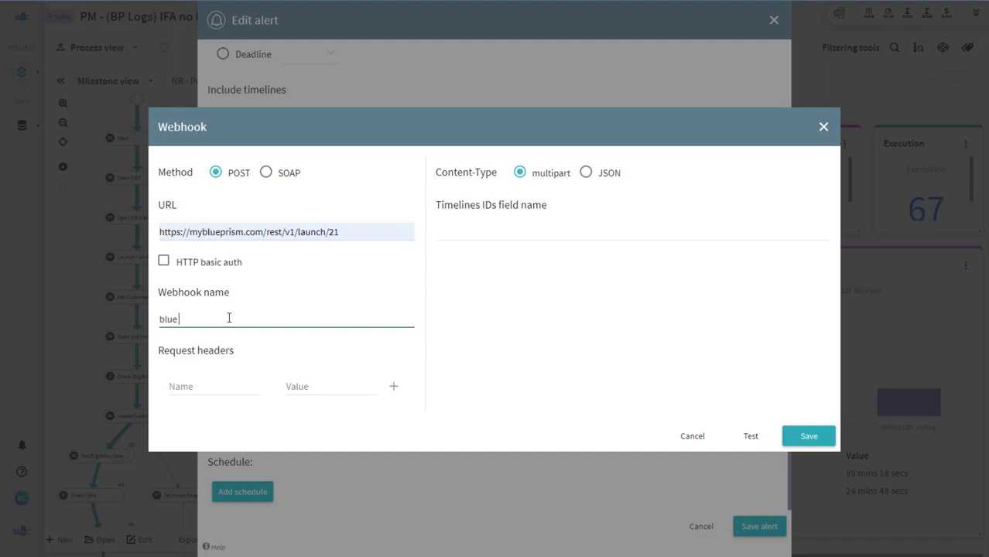
type(" prism proactive exception ma")
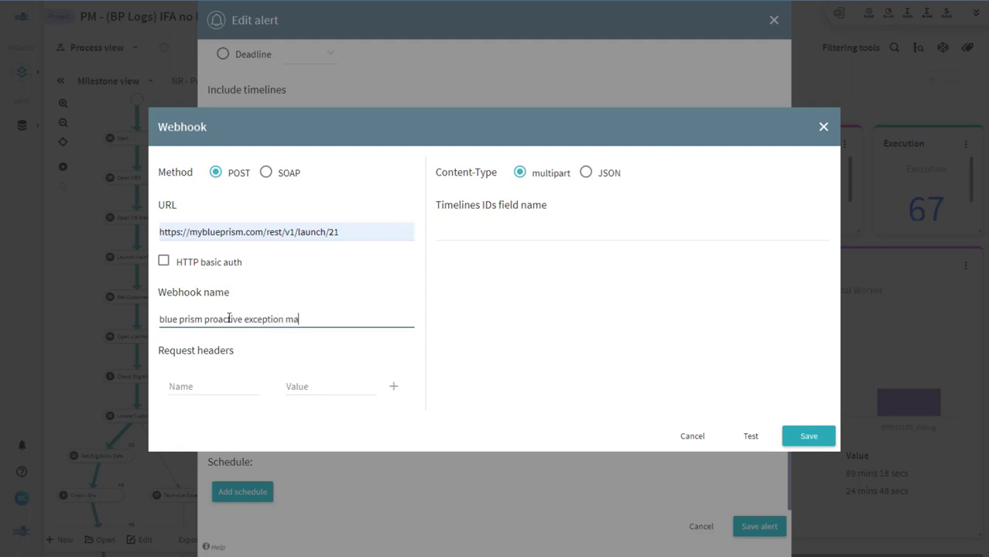
type("nagement")
left_click(805, 437)
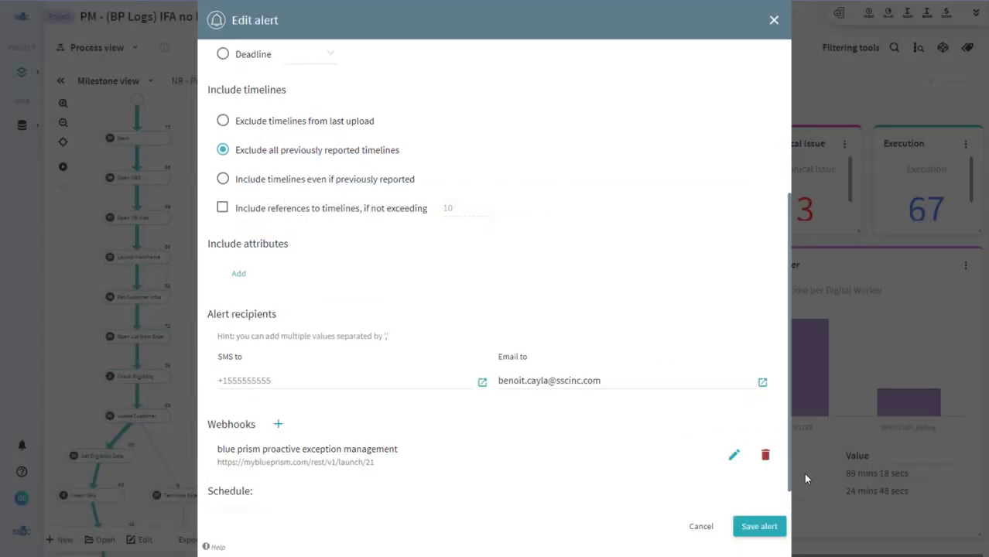
left_click(760, 527)
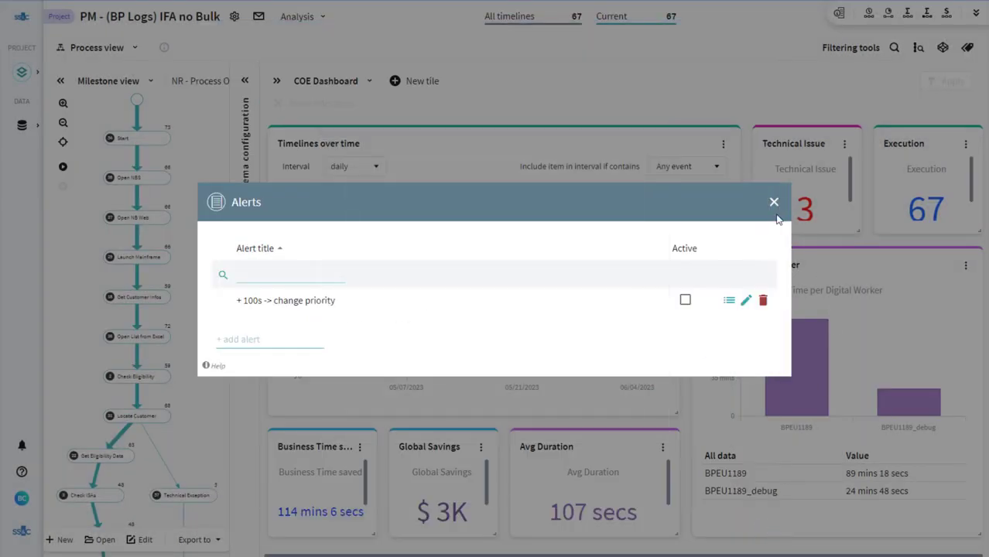
Step: Activate the "+ 100s -> change priority" alert and open the timelines counted in its results, discarding the unsaved timeline set changes
left_click(685, 299)
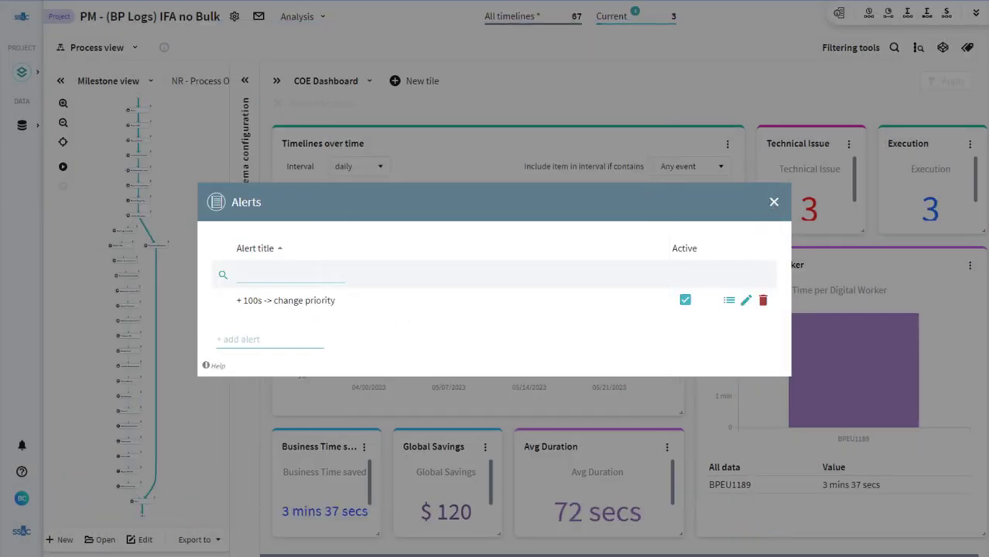
left_click(729, 302)
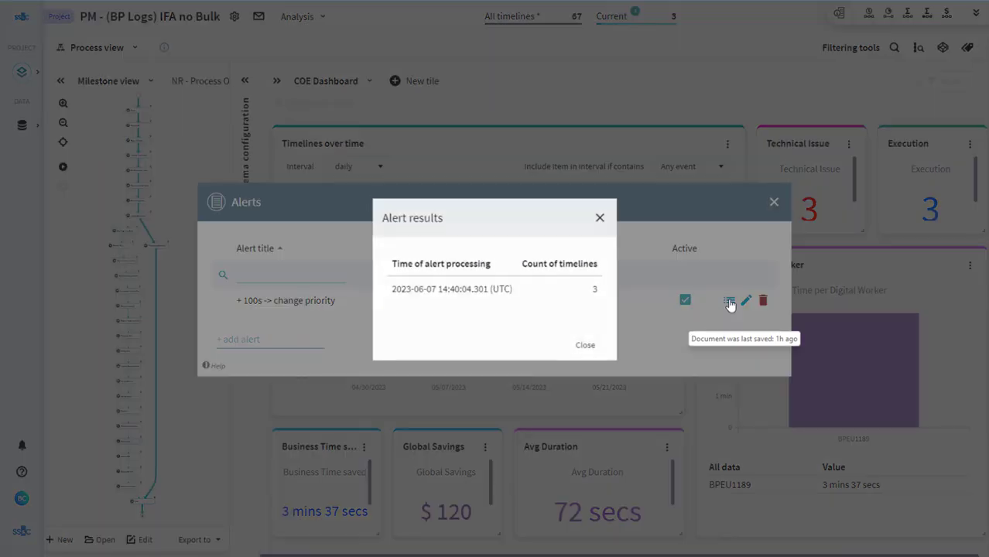
double_click(601, 293)
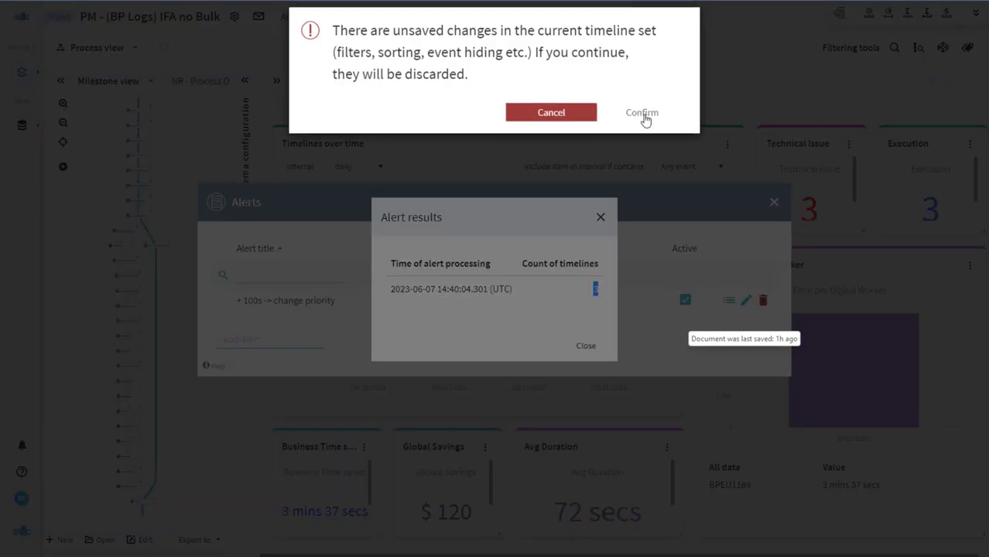
left_click(642, 114)
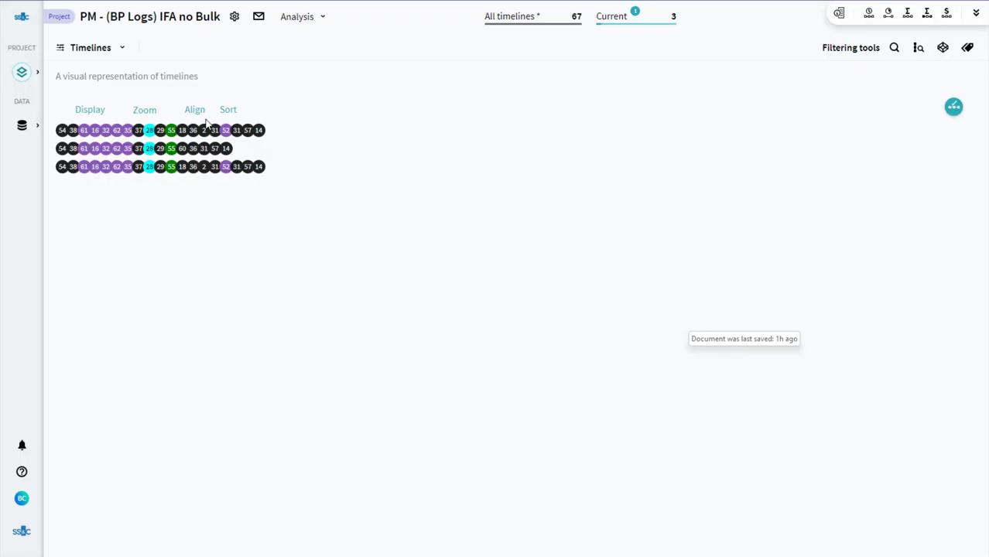
Step: Open the first of the alert's timelines in detail and examine its sequence of events down to the customer lookup
double_click(152, 131)
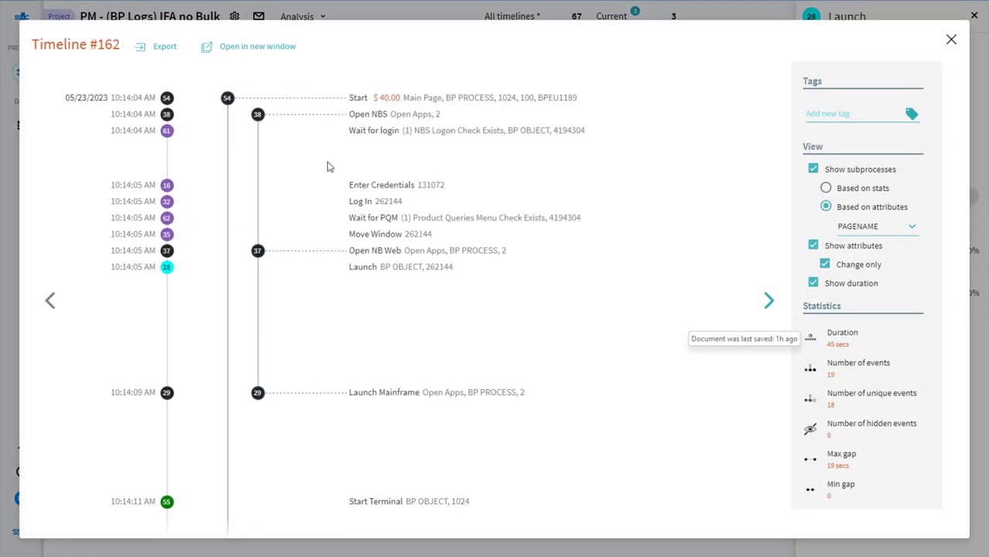
scroll(386, 228, "down", 1)
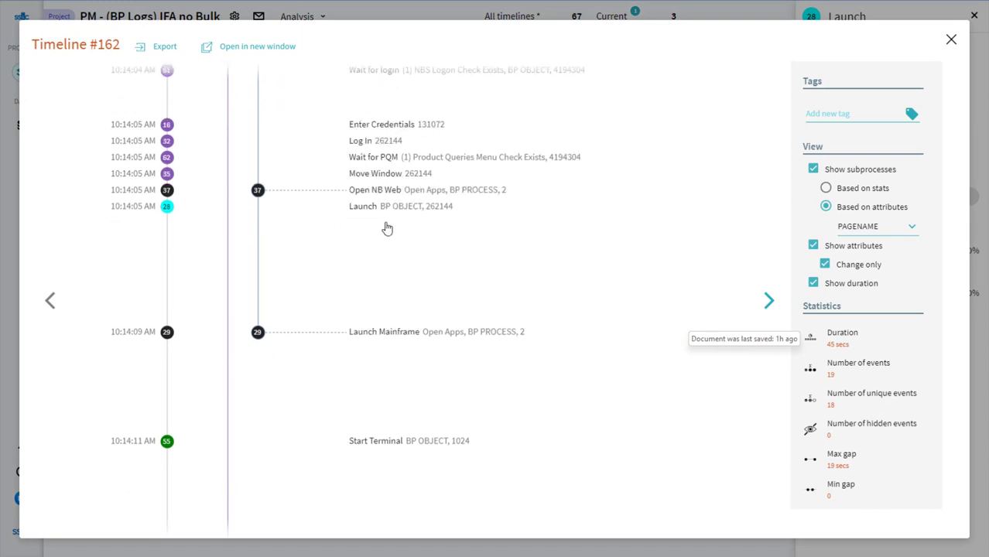
scroll(387, 228, "down", 2)
scroll(388, 227, "down", 4)
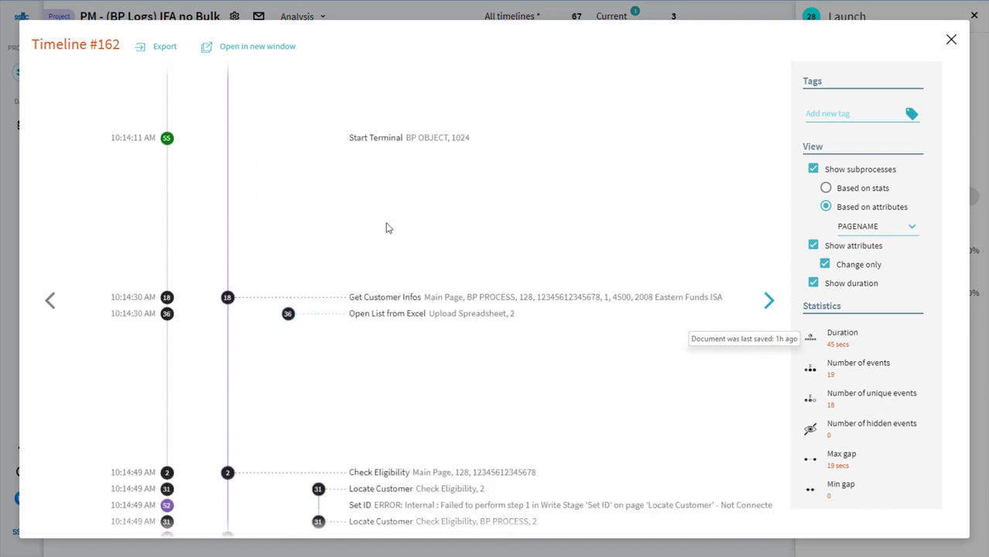